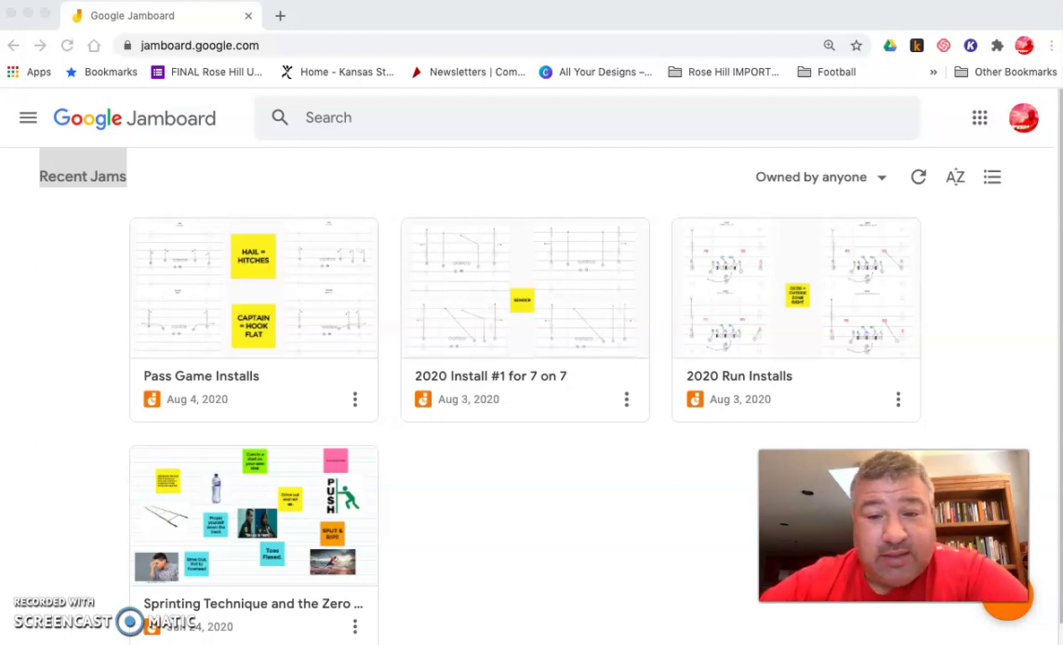
Create a new blank Untitled Jam from the Jamboard home screen
scroll(84, 408, up, 1)
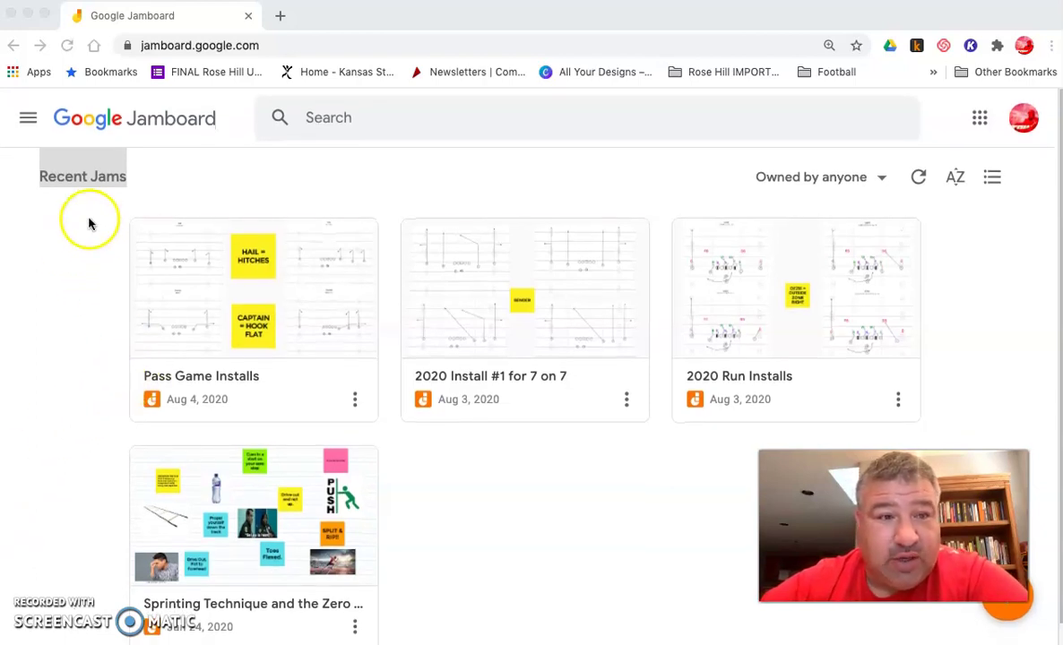
triple_click(88, 199)
click(30, 122)
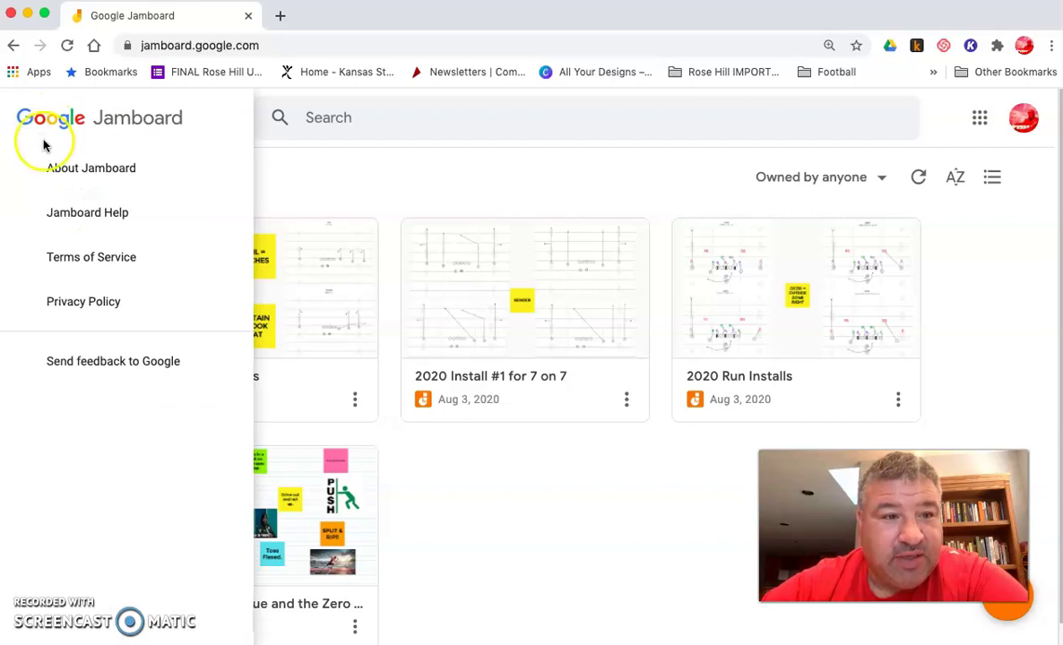
click(325, 189)
click(233, 255)
click(404, 558)
scroll(403, 558, down, 1)
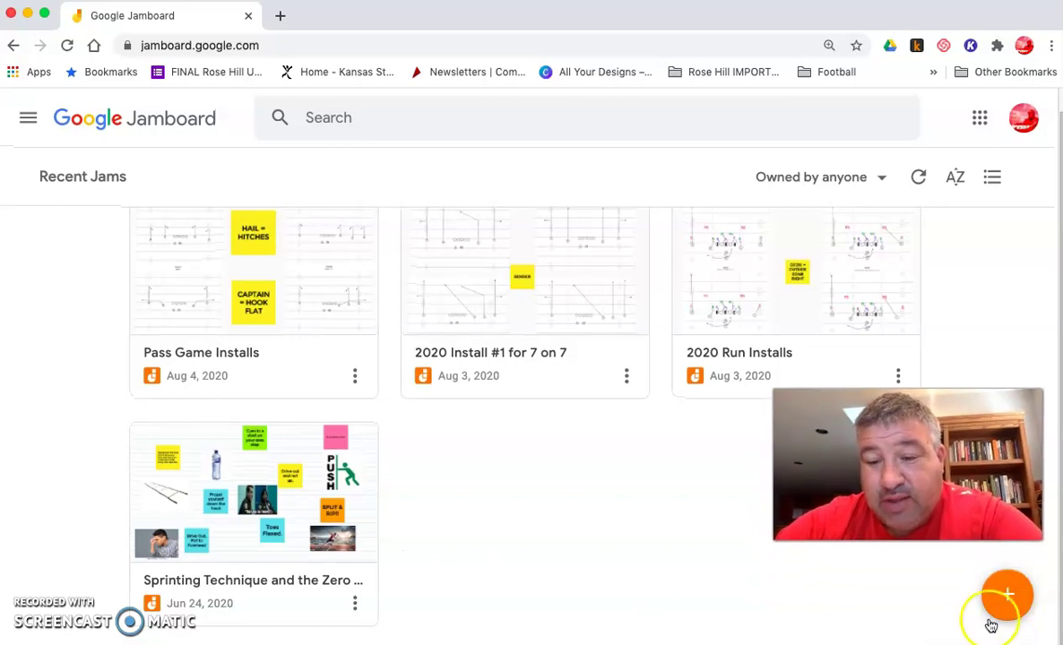
click(1005, 603)
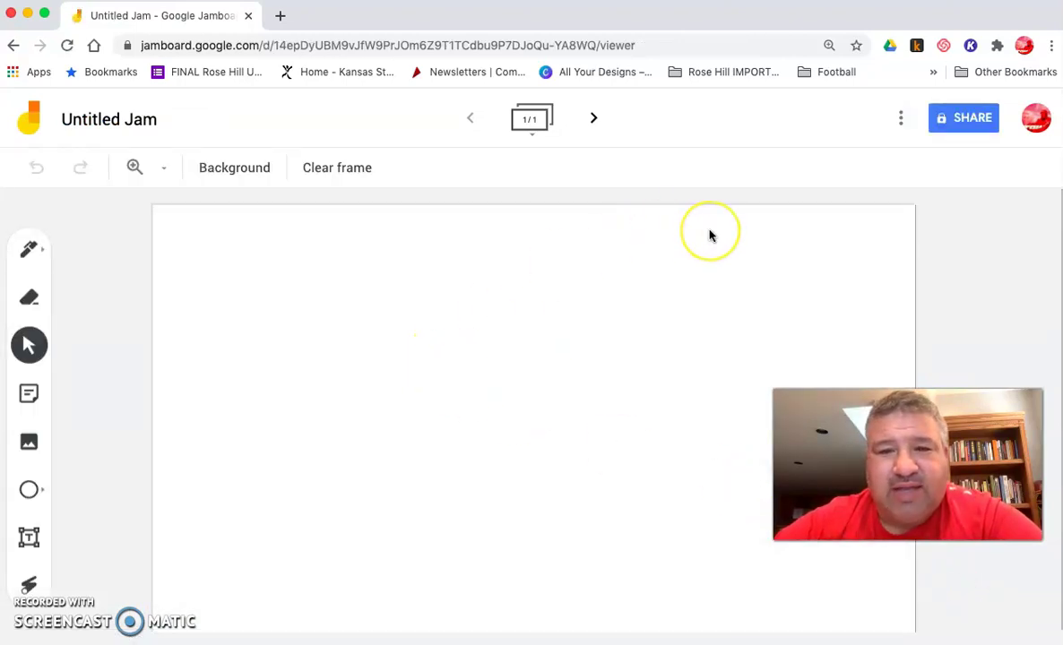
Rename the jam to 'Test Jamboard', add a second frame, and return to frame 1
click(149, 129)
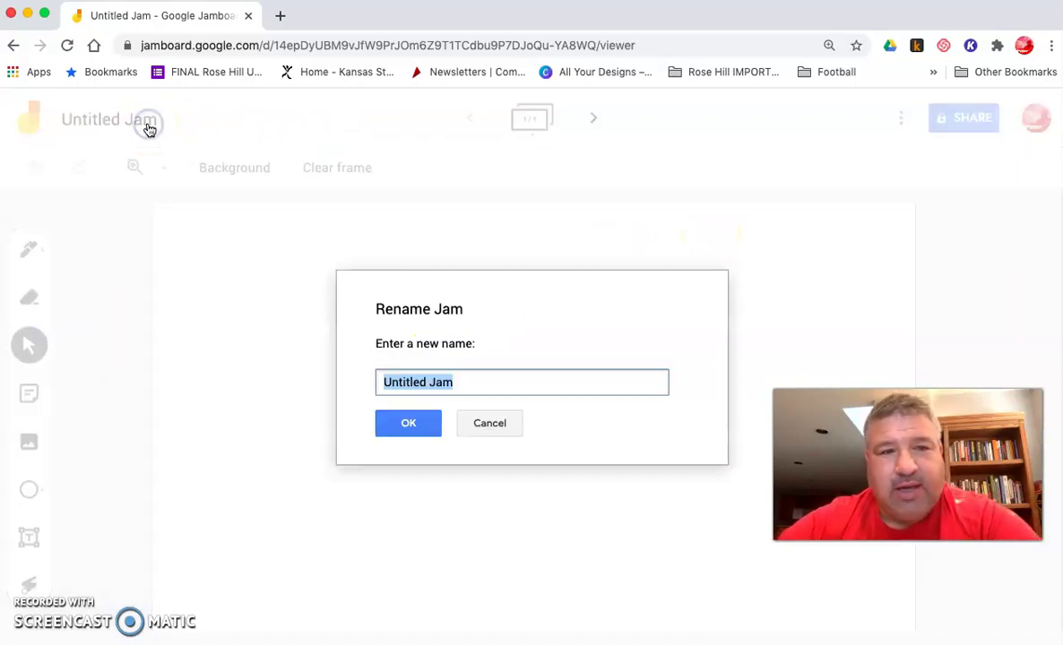
text(Test Jamboard)
click(422, 425)
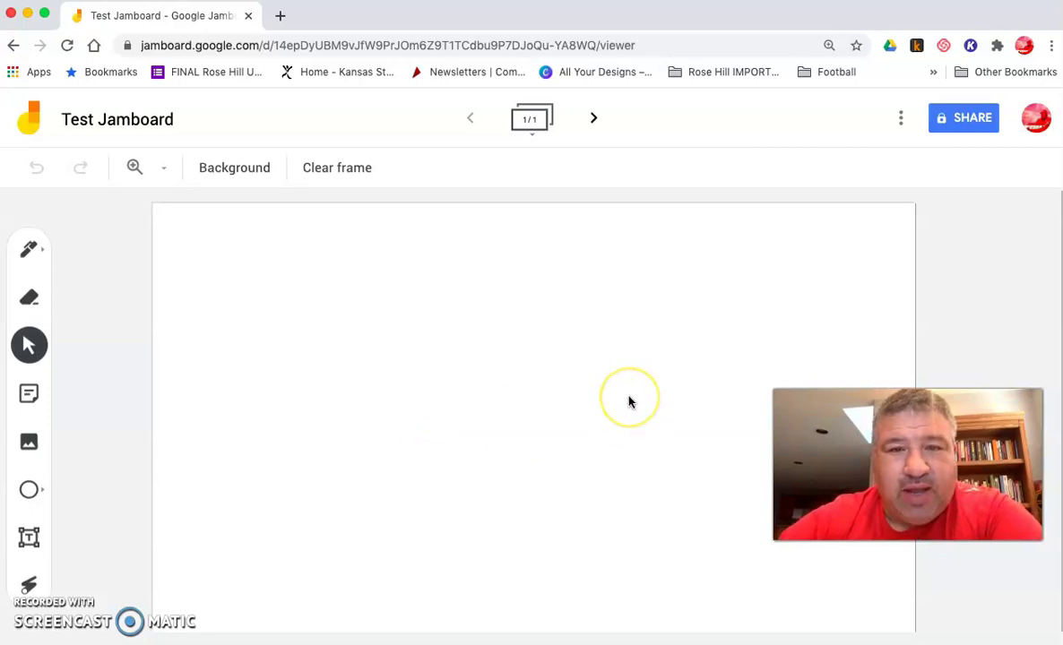
click(594, 120)
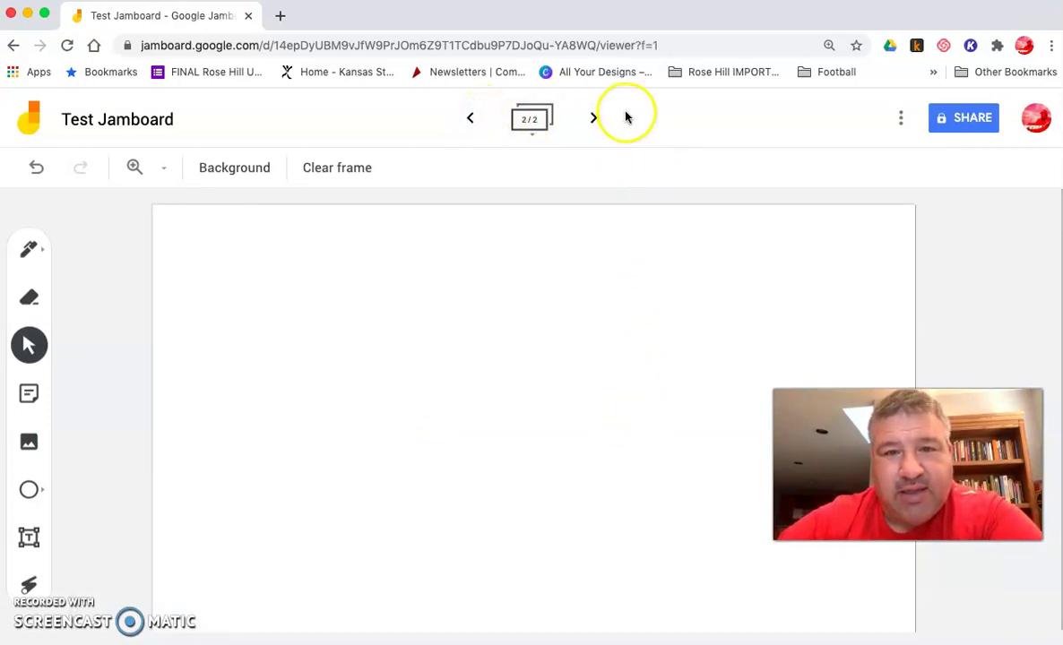
click(470, 117)
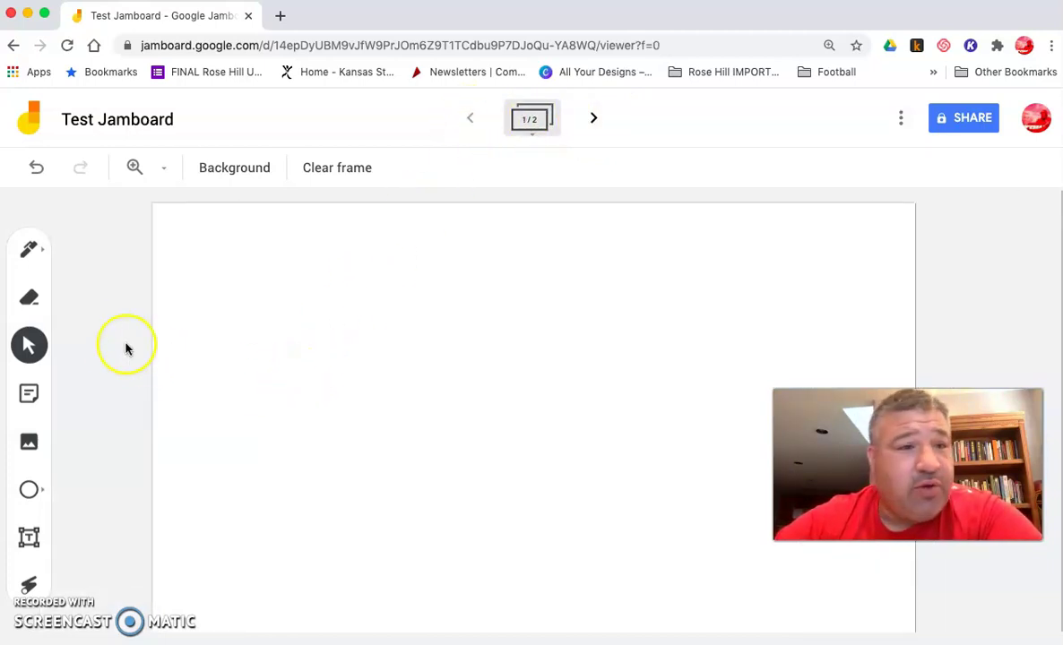
Draw a zigzag line at the upper left and an arrowhead on the right with the Pen
click(27, 253)
mouse_move(223, 280)
mouse_down()
mouse_move(269, 254)
mouse_move(351, 297)
mouse_up()
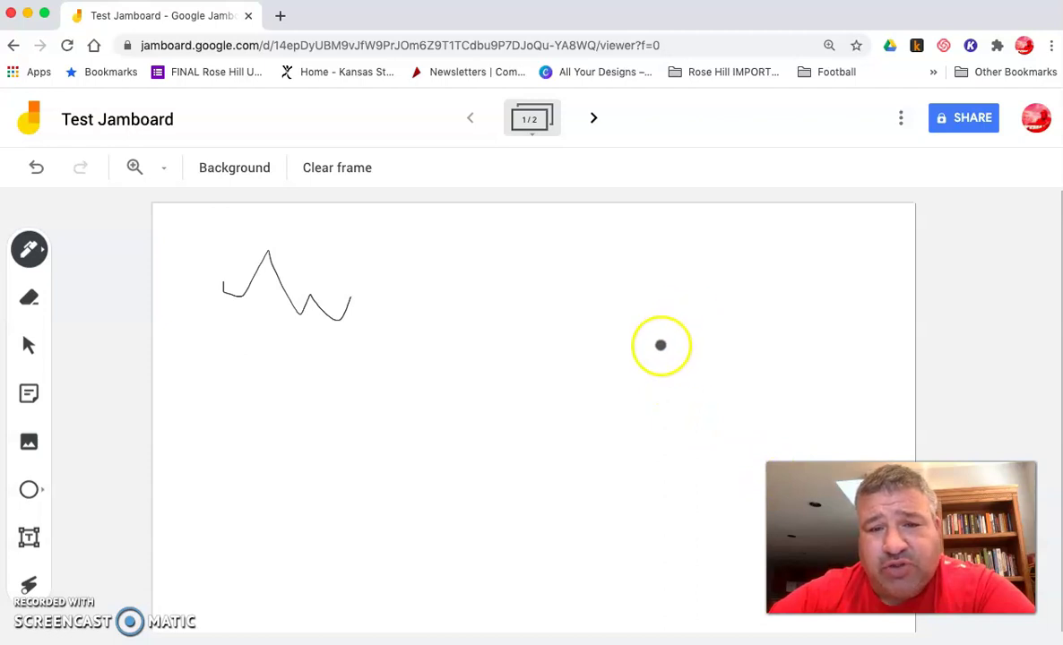
mouse_move(661, 345)
mouse_down()
mouse_move(682, 238)
mouse_move(726, 344)
mouse_move(707, 341)
mouse_move(707, 359)
mouse_move(663, 343)
mouse_up()
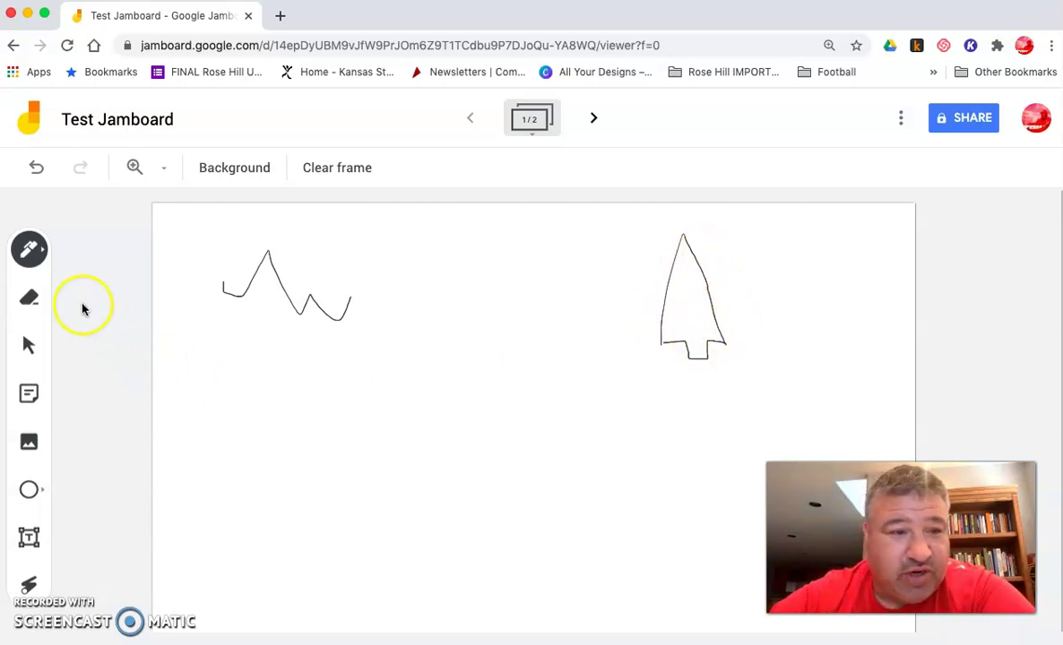
click(31, 248)
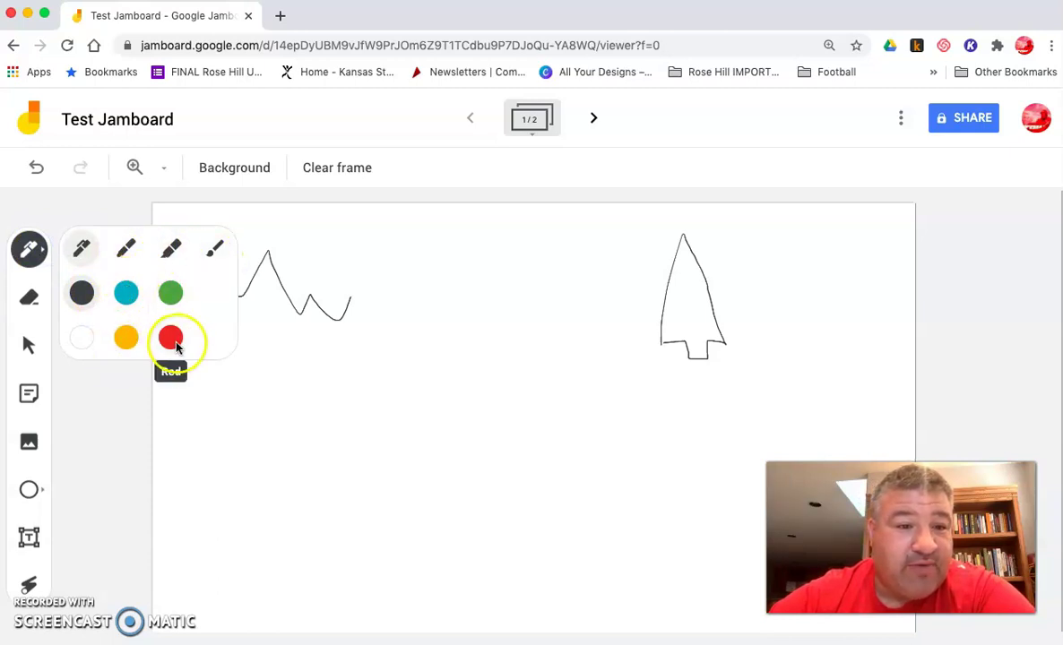
Erase most of the zigzag line with the Eraser, then return to the Select tool
click(27, 299)
click(183, 301)
mouse_move(199, 290)
mouse_down()
mouse_move(226, 316)
mouse_move(242, 274)
mouse_move(244, 297)
mouse_move(269, 259)
mouse_move(298, 311)
mouse_move(318, 302)
mouse_up()
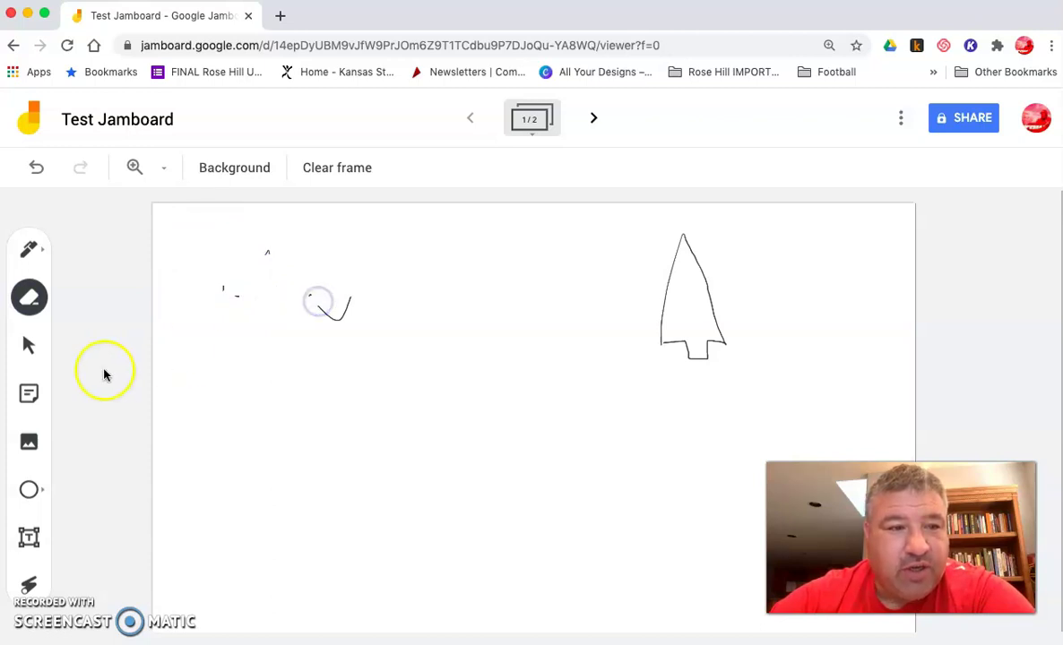
click(29, 345)
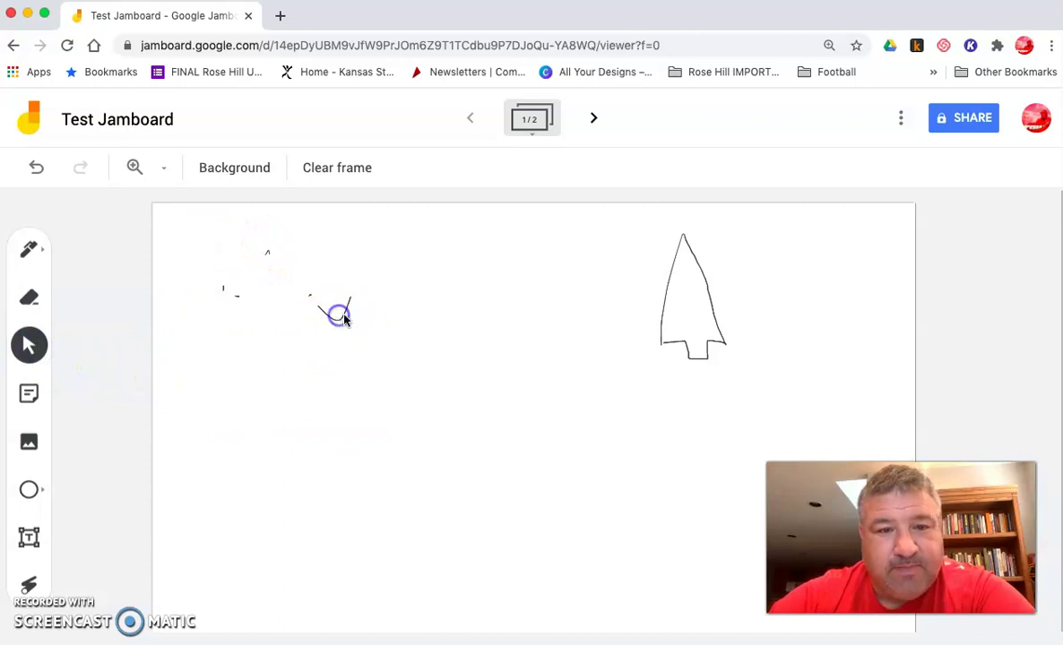
click(666, 330)
click(740, 370)
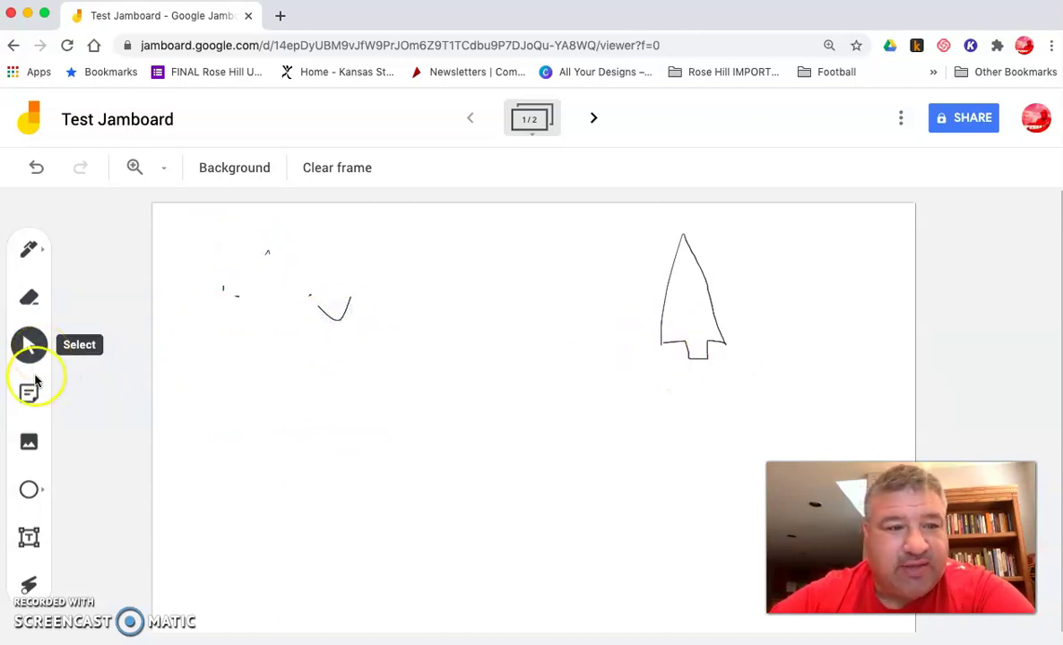
Add a colourless (None) sticky note reading 'Here is my sticky note' to the frame
click(28, 392)
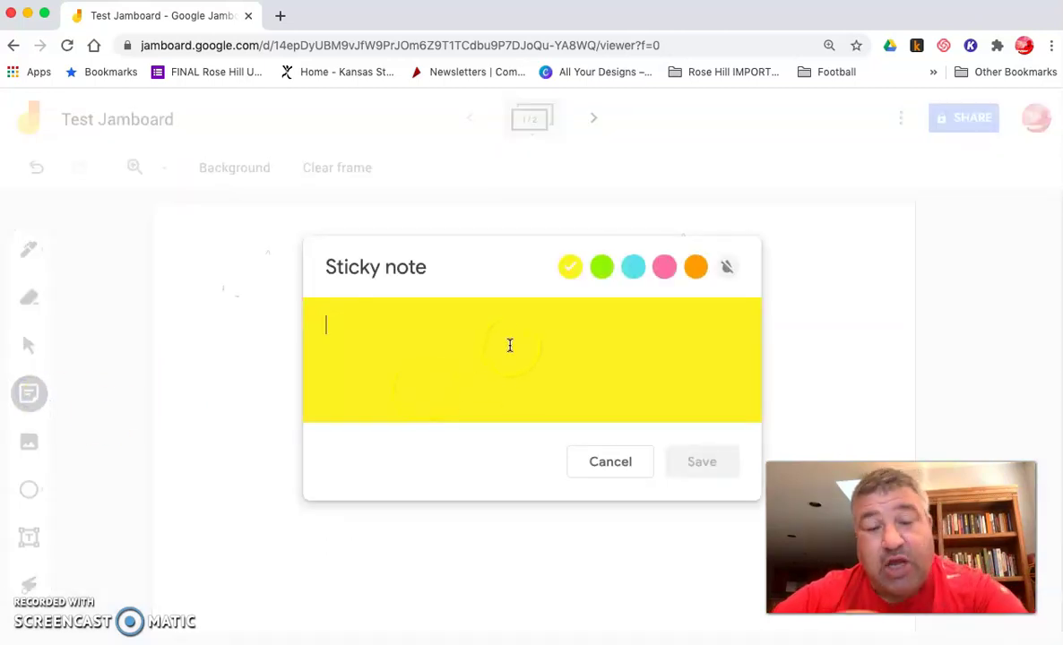
text(Here is my sticky note)
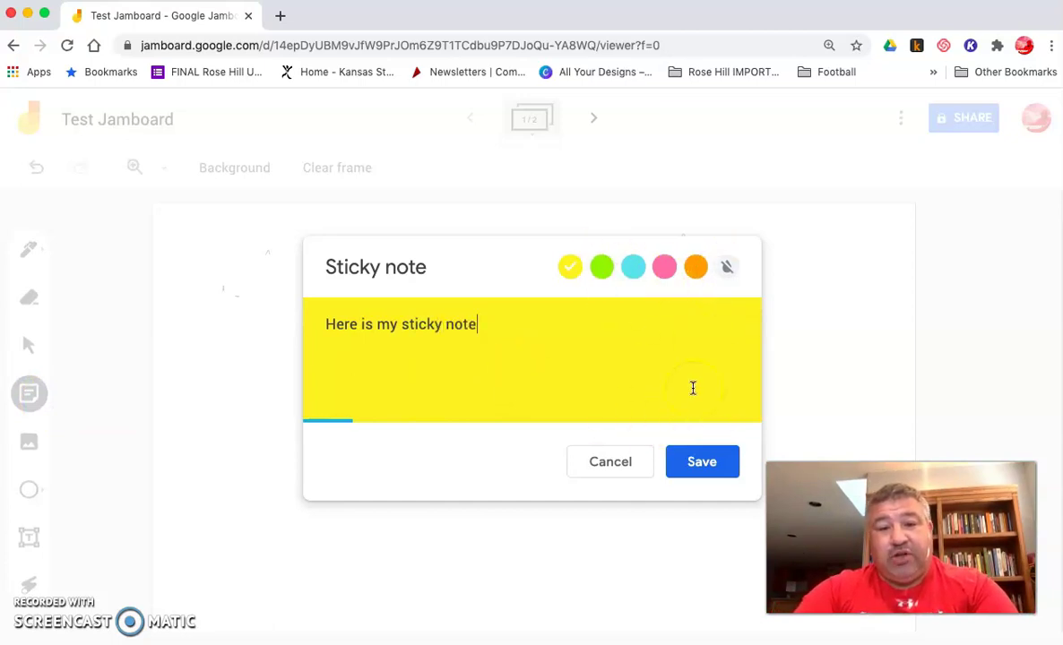
click(726, 262)
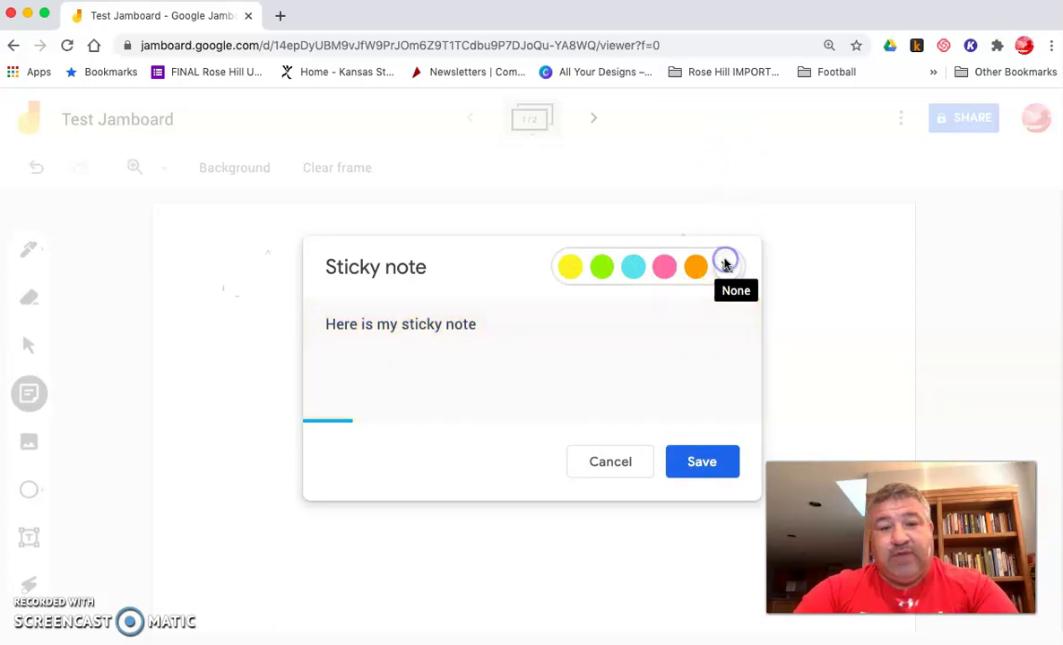
click(709, 463)
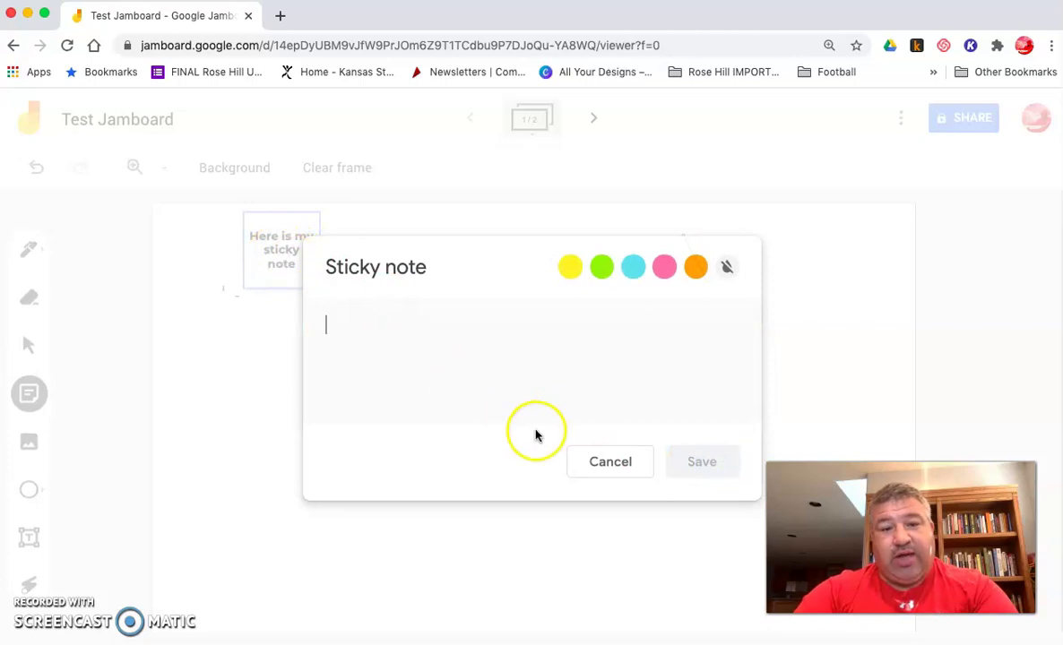
click(610, 462)
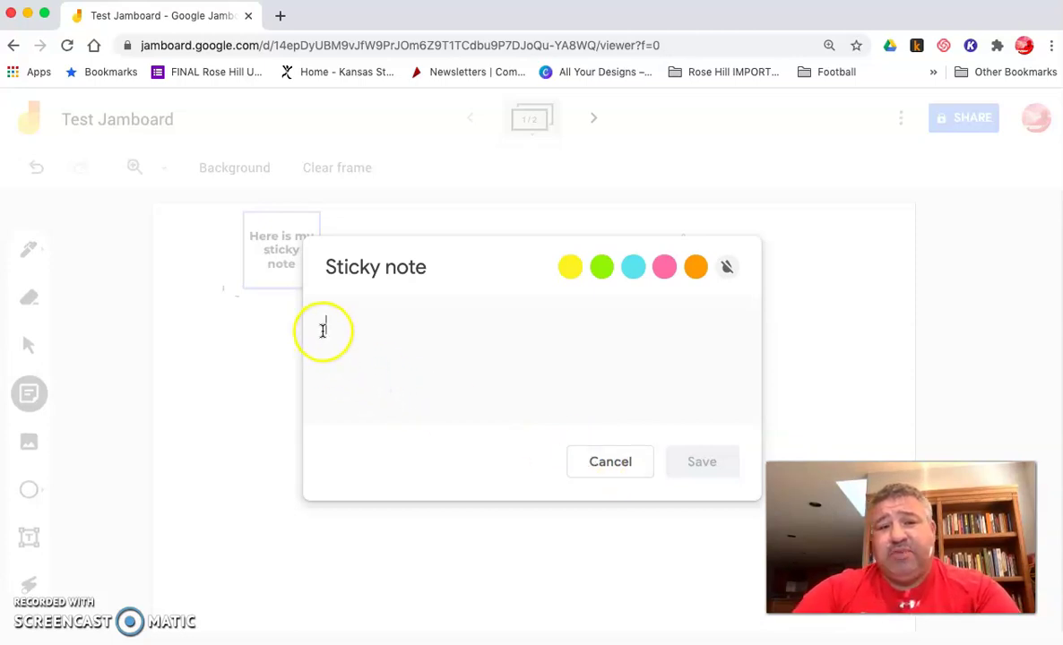
click(618, 470)
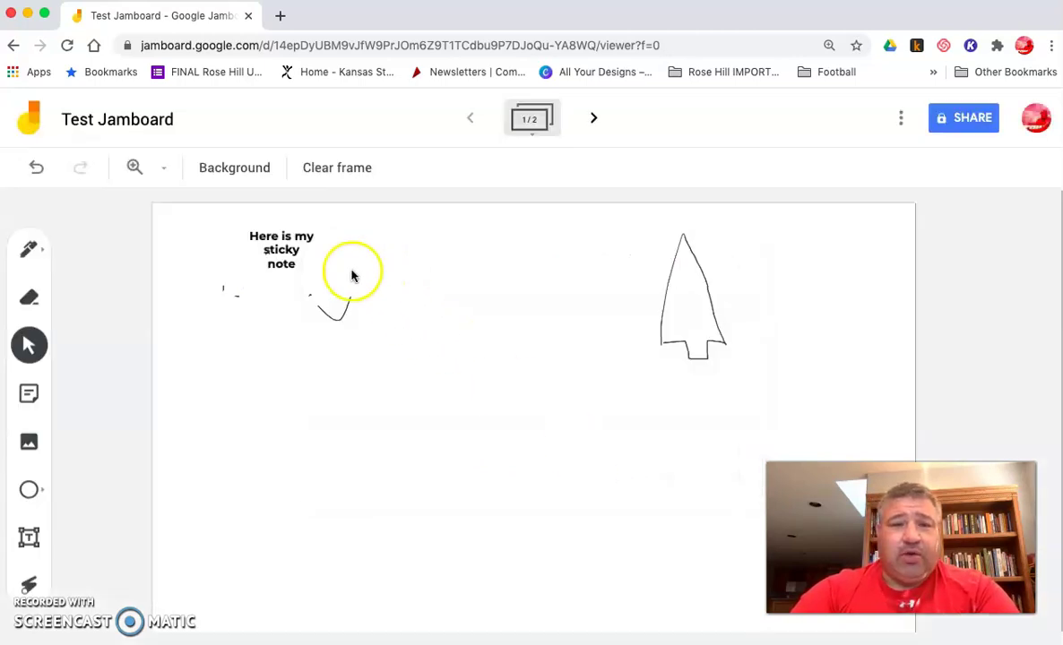
Tilt the sticky note slightly, then delete it from the frame
click(285, 266)
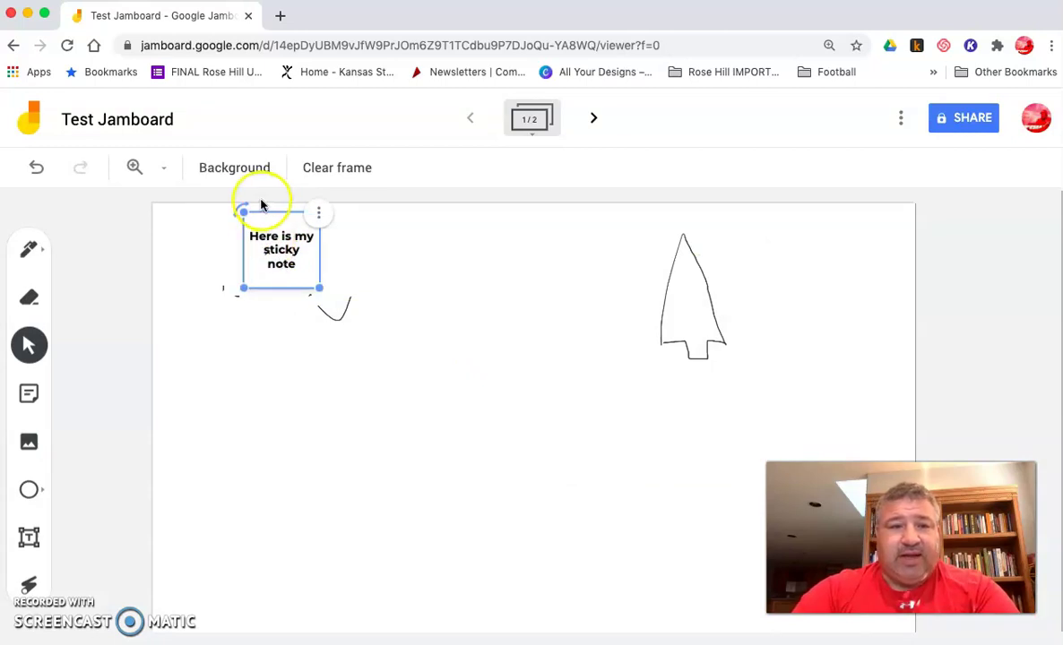
drag(238, 204, 337, 238)
click(333, 239)
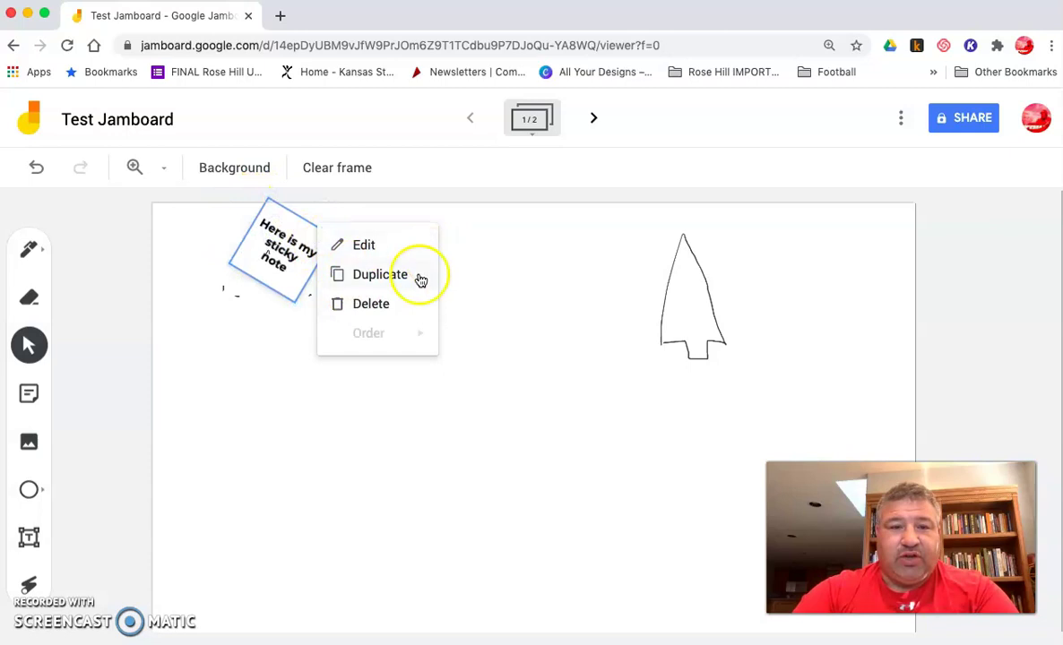
click(372, 307)
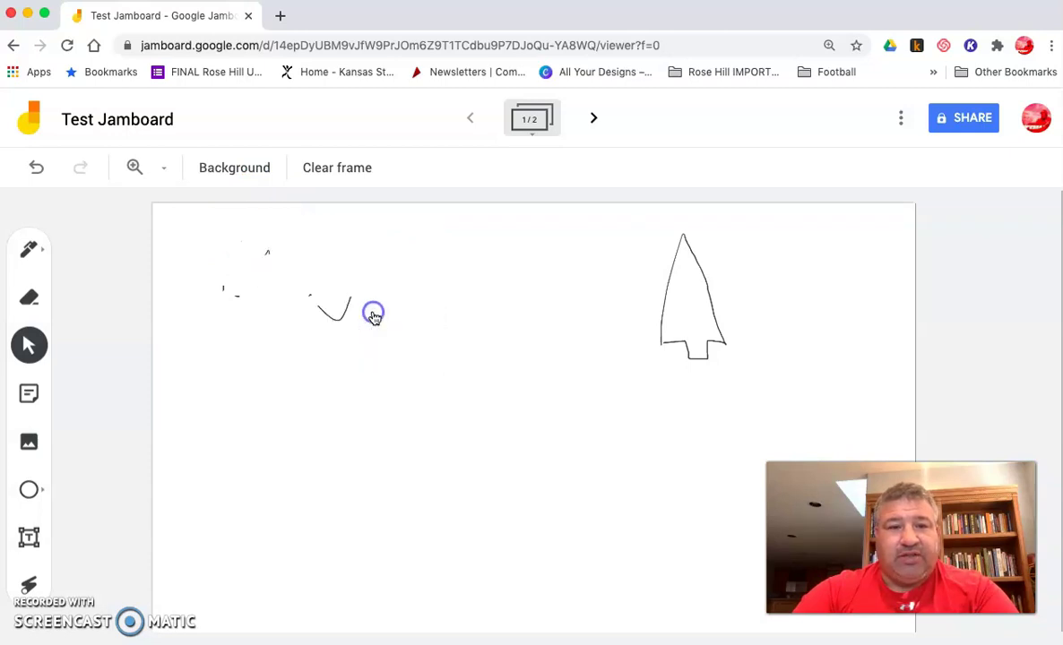
Open the image chooser and close it without adding an image, then pick the Circle tool
click(28, 442)
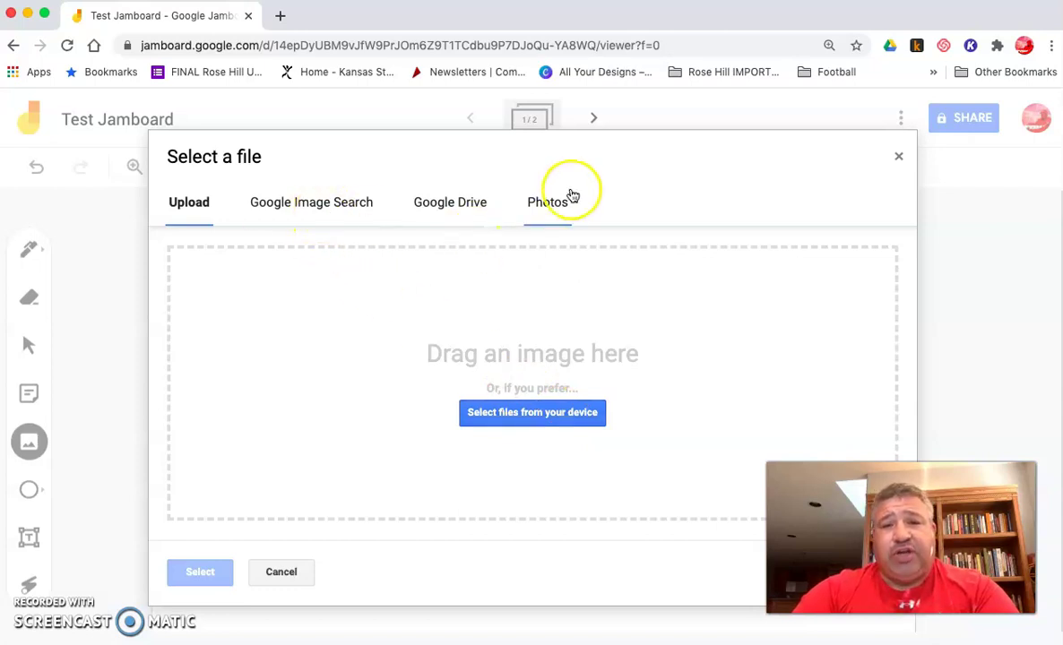
click(897, 159)
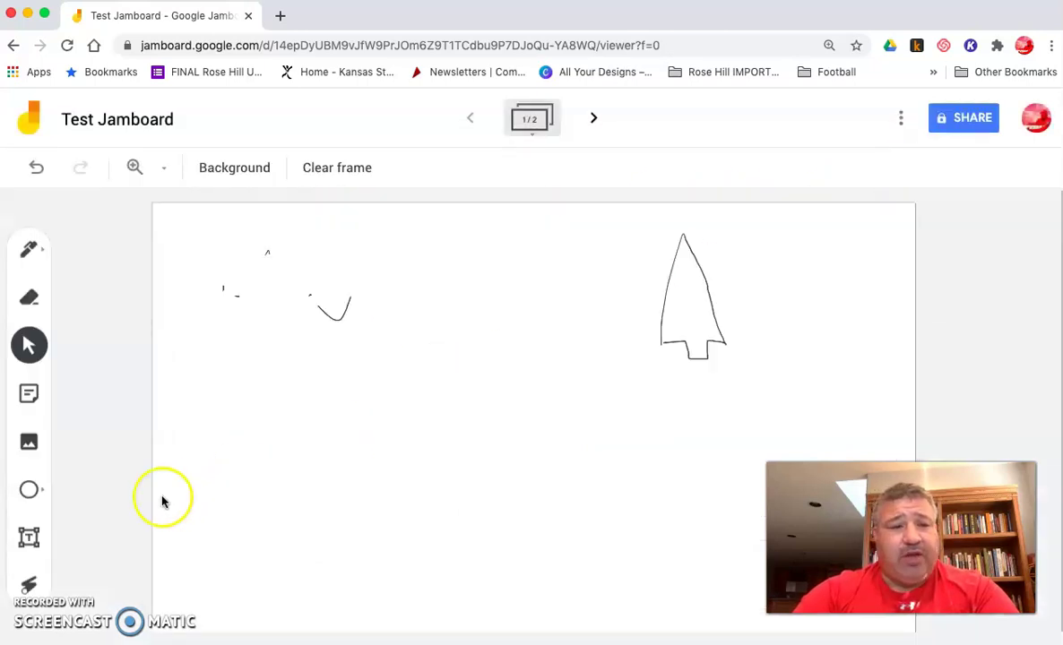
click(30, 491)
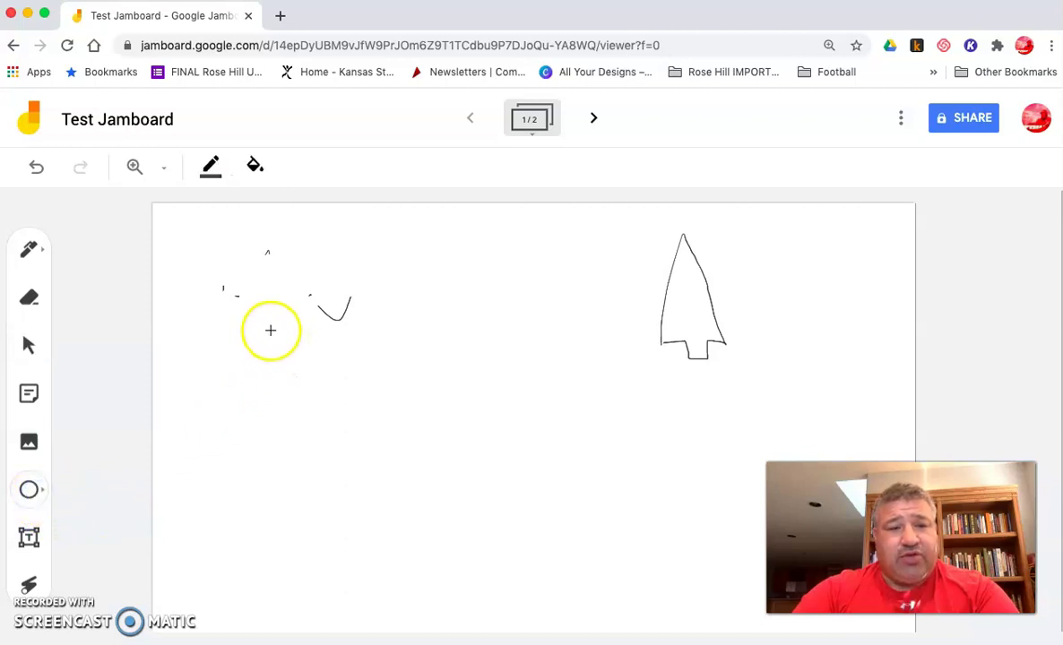
Draw an ellipse below the zigzag remnants and a right-pointing block arrow near the bottom
drag(271, 330, 386, 419)
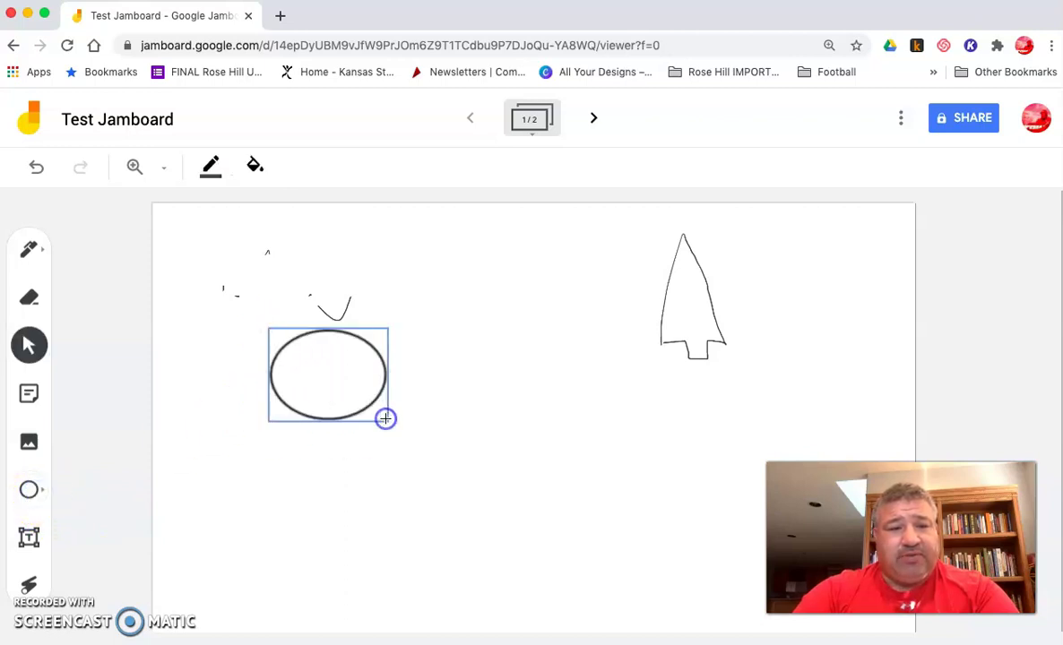
click(40, 491)
click(42, 495)
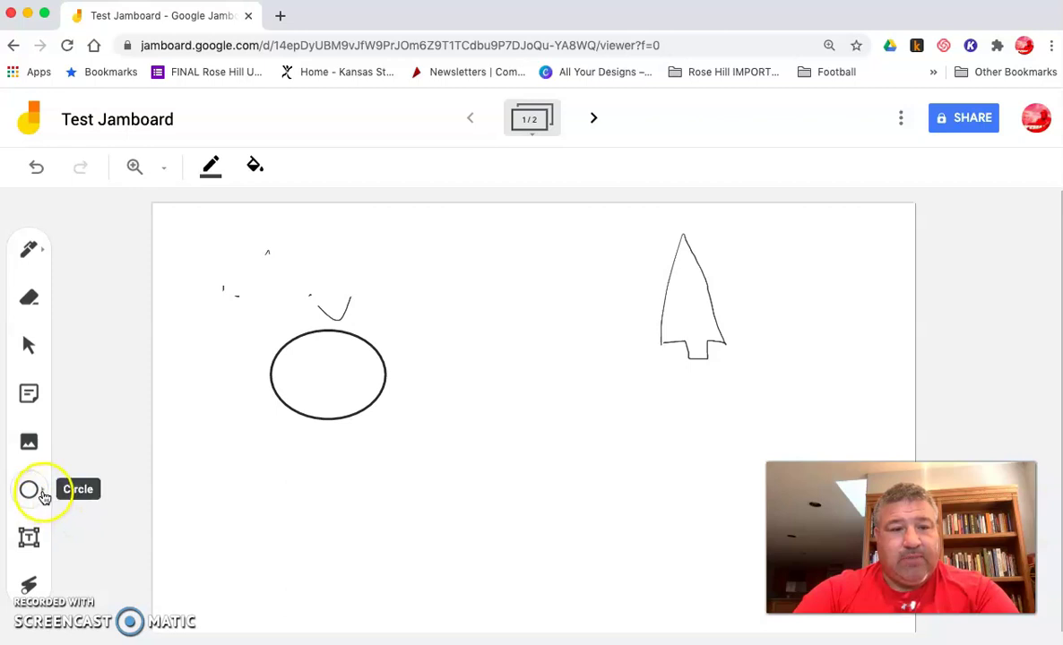
click(45, 497)
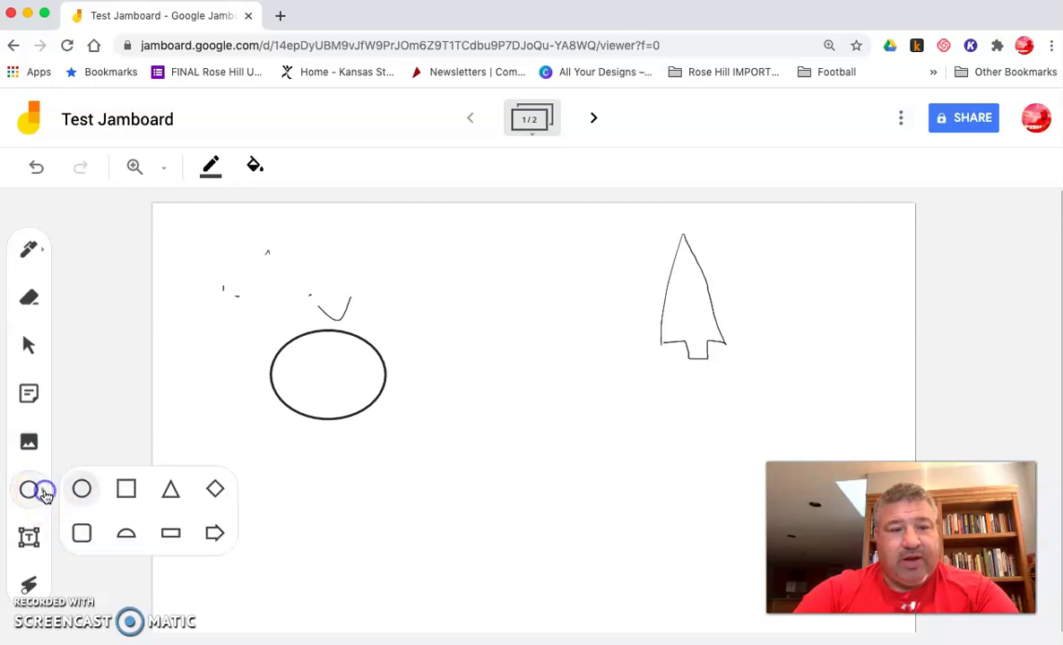
click(215, 534)
mouse_move(358, 502)
mouse_down()
mouse_move(494, 503)
mouse_move(504, 566)
mouse_up()
Place a text box near the top-left, then trace around the ellipse with the laser pointer
click(30, 539)
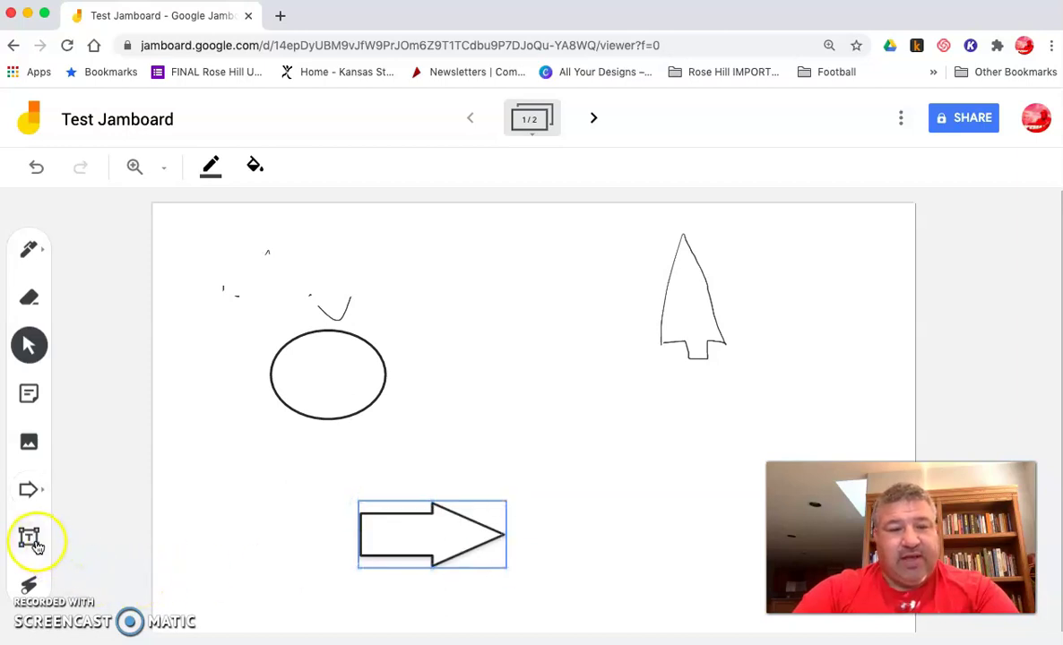
click(311, 317)
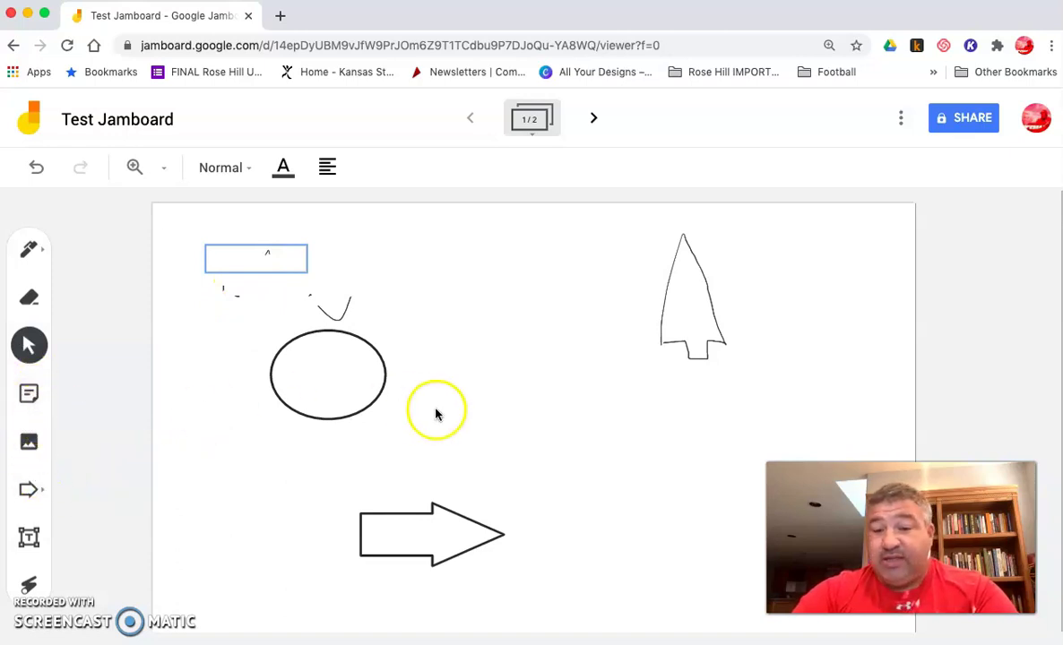
click(28, 582)
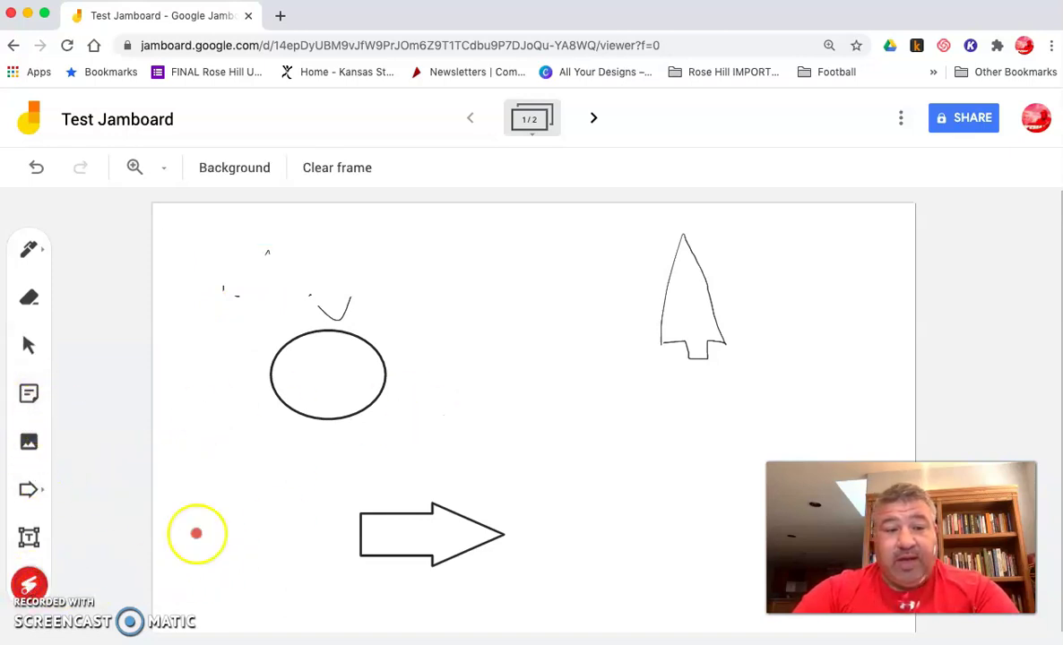
mouse_move(457, 422)
mouse_down()
mouse_move(488, 469)
mouse_move(545, 416)
mouse_up()
mouse_move(487, 365)
mouse_down()
mouse_move(348, 368)
mouse_move(283, 321)
mouse_up()
mouse_move(366, 430)
mouse_down()
mouse_move(318, 315)
mouse_move(300, 316)
mouse_up()
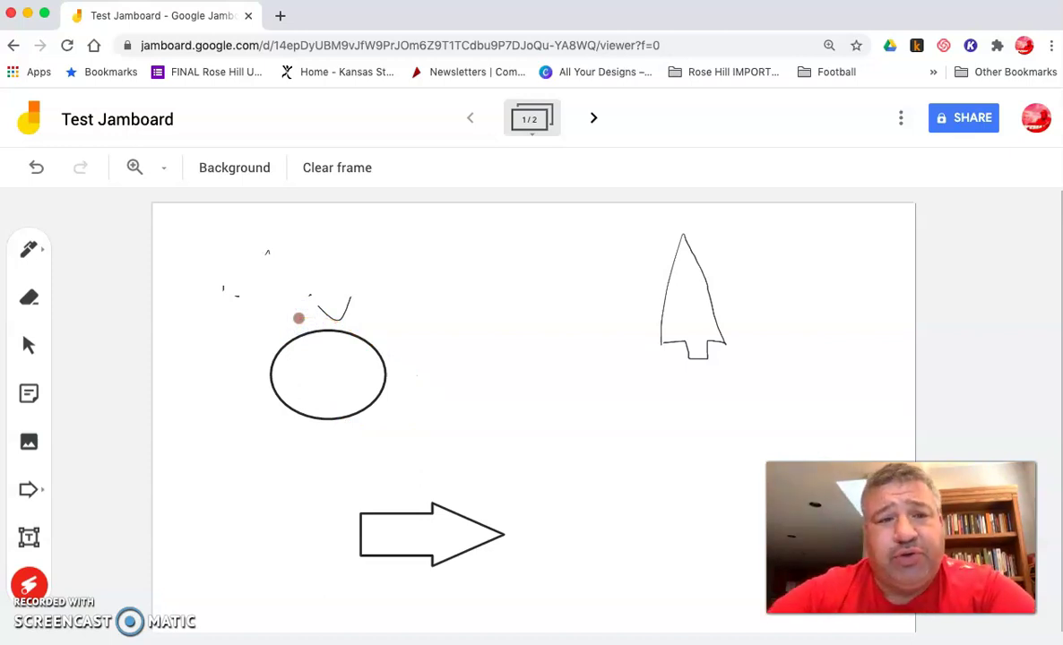
Clear the frame, try the Dots and Graph backgrounds, then settle on solid dark blue
click(361, 170)
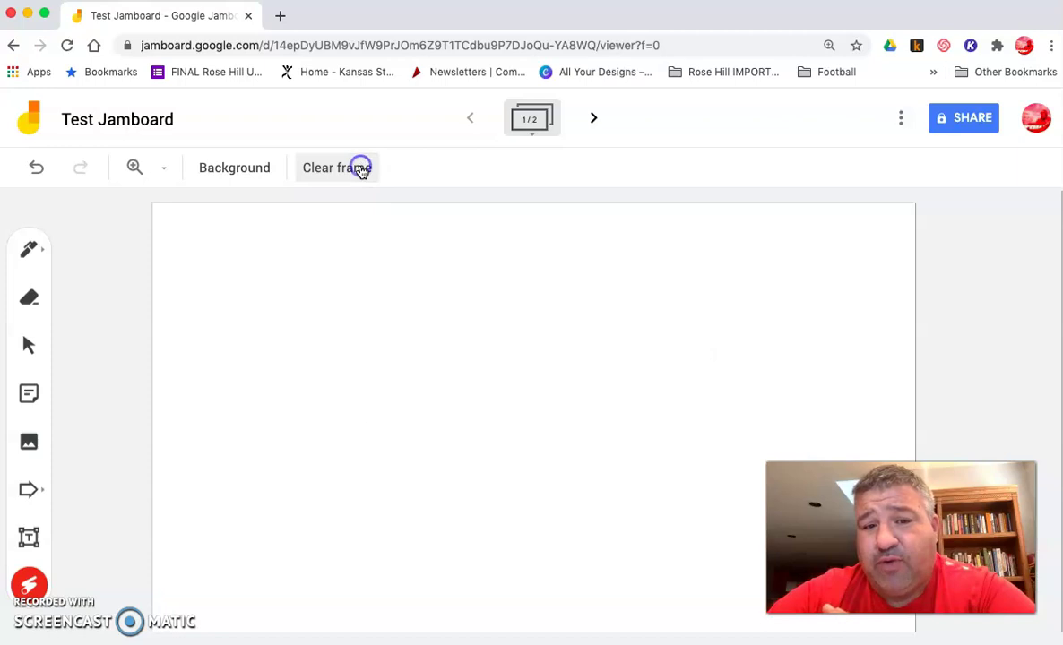
click(263, 177)
click(249, 209)
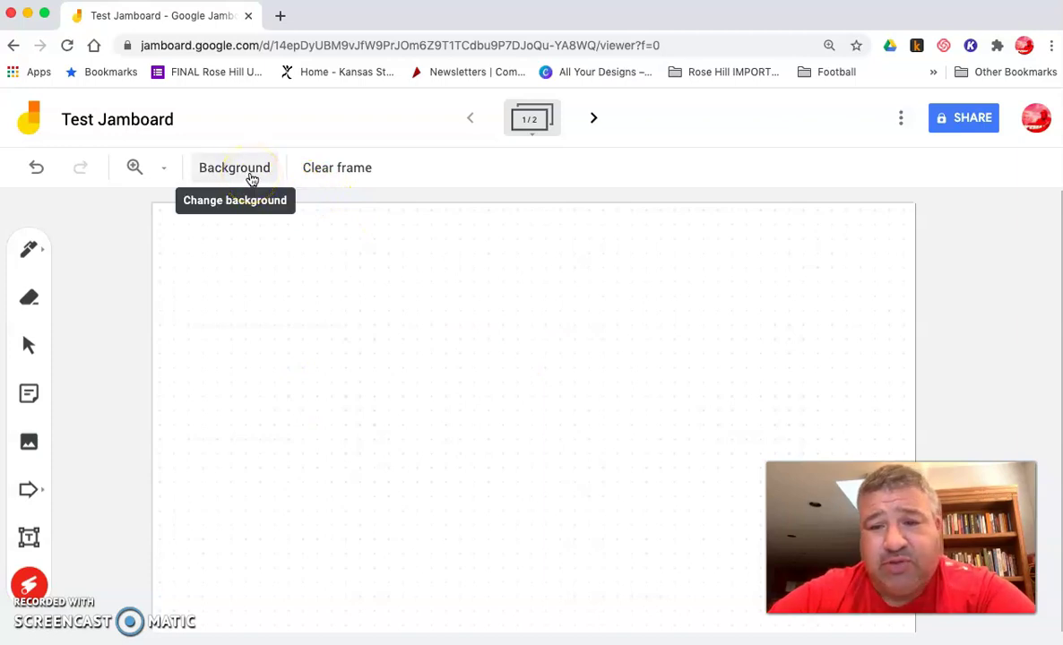
click(251, 178)
click(344, 210)
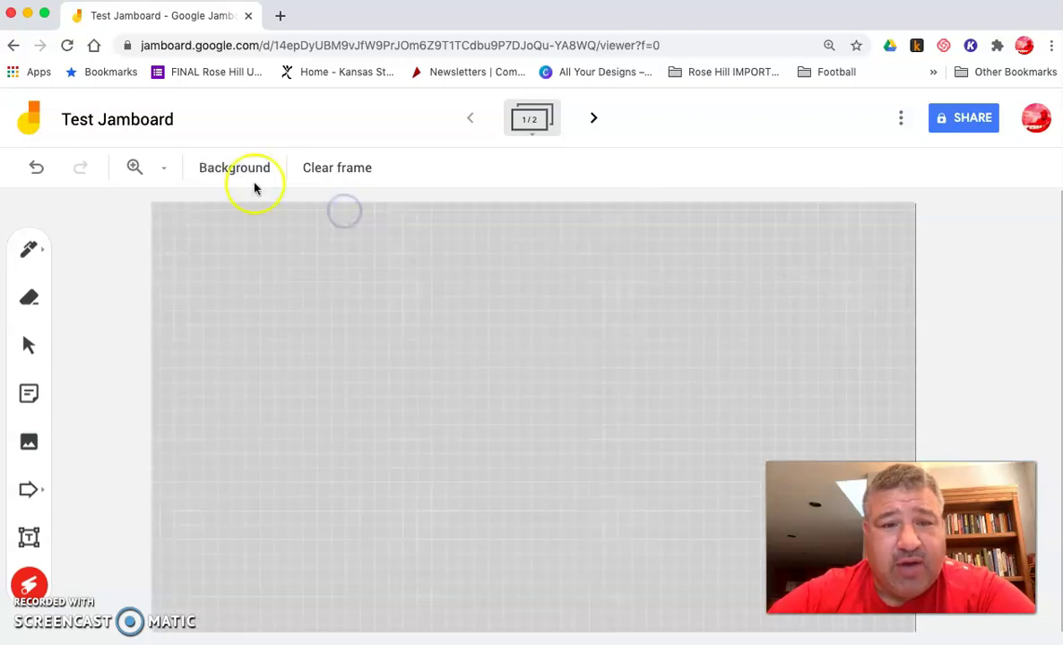
click(236, 167)
click(377, 208)
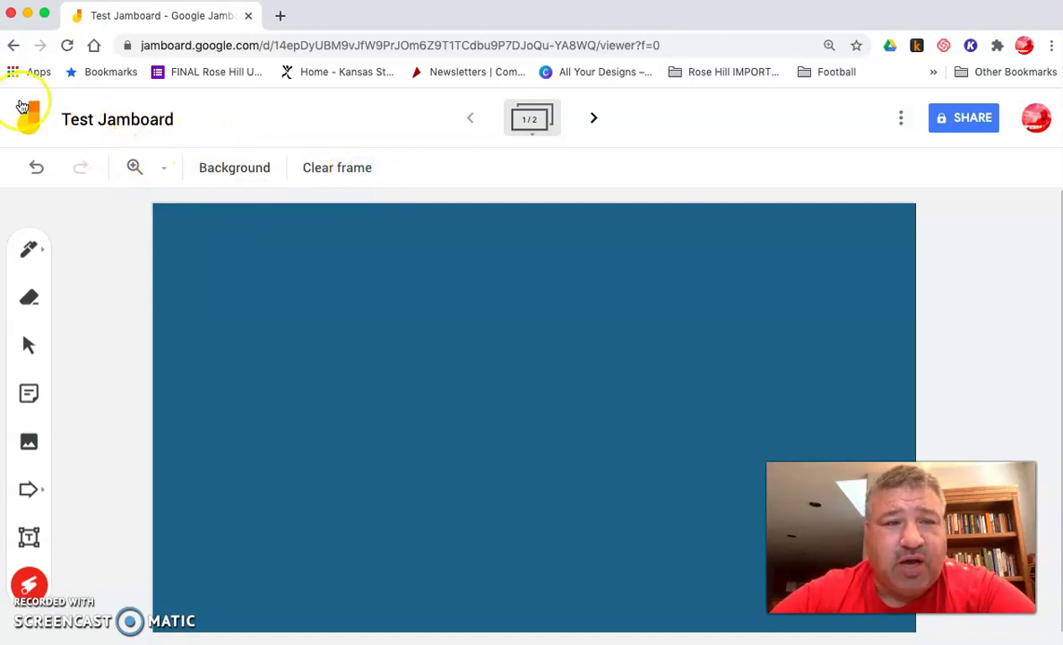
Remove the Test Jamboard jam from the home screen and confirm the removal
click(26, 119)
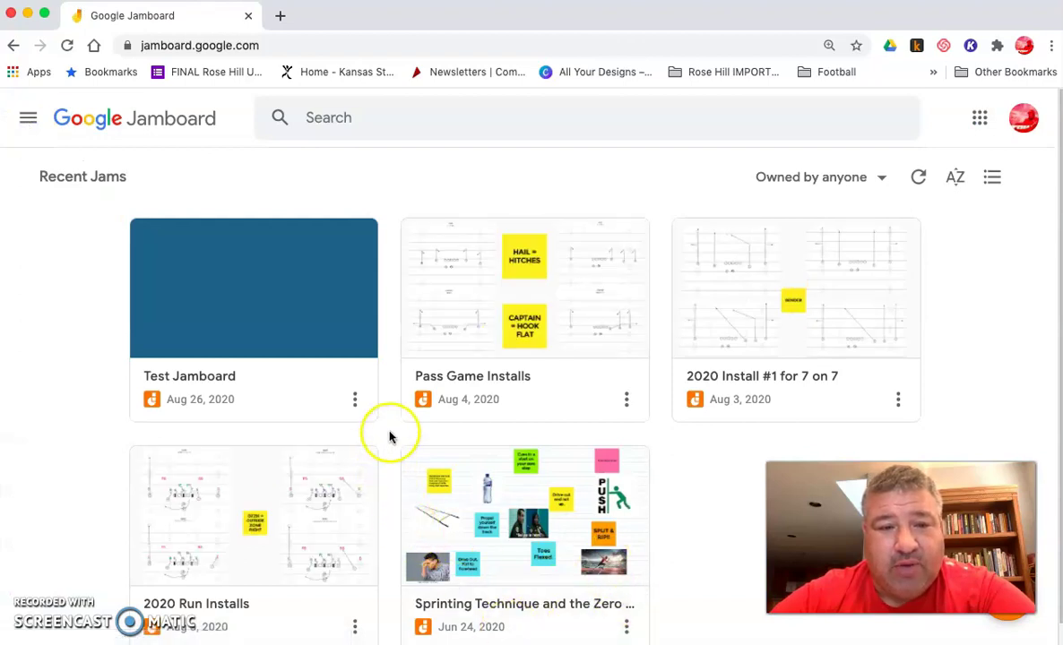
click(355, 400)
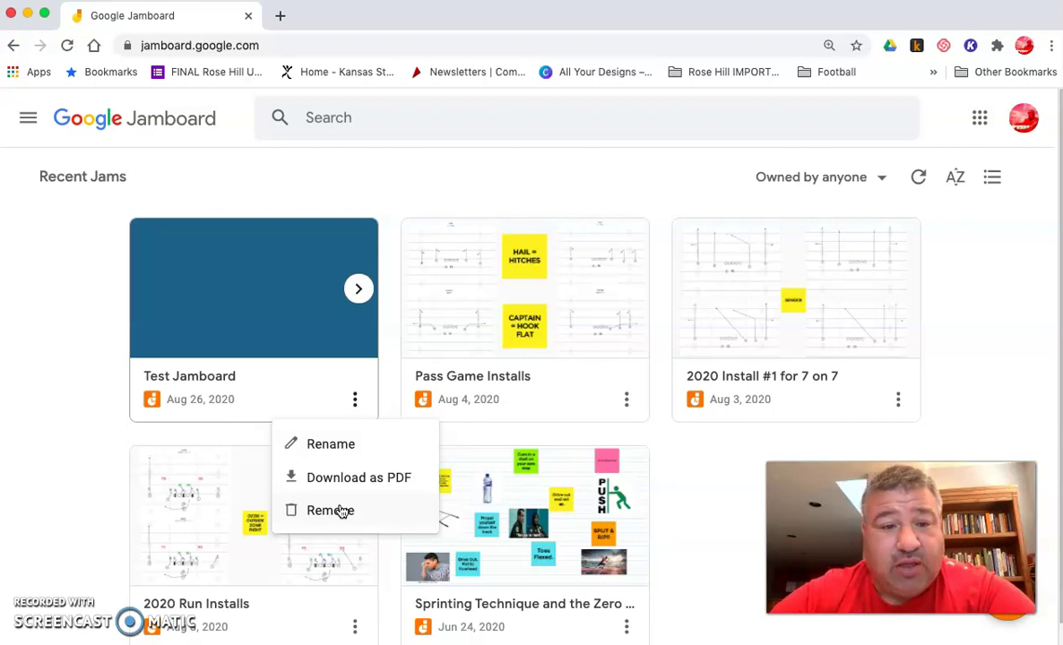
click(340, 510)
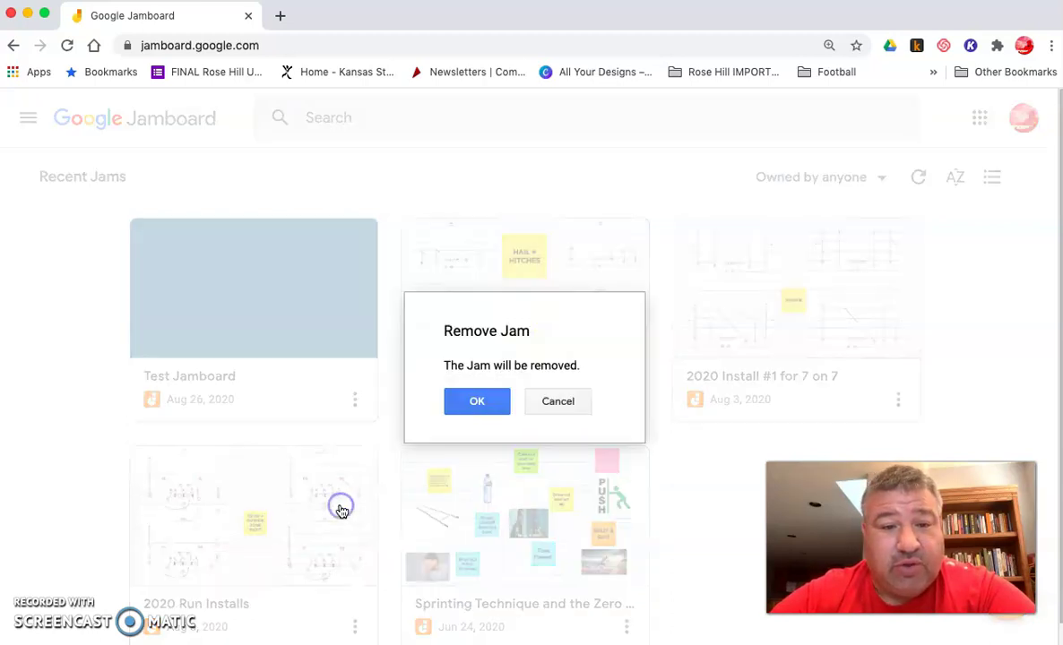
click(476, 402)
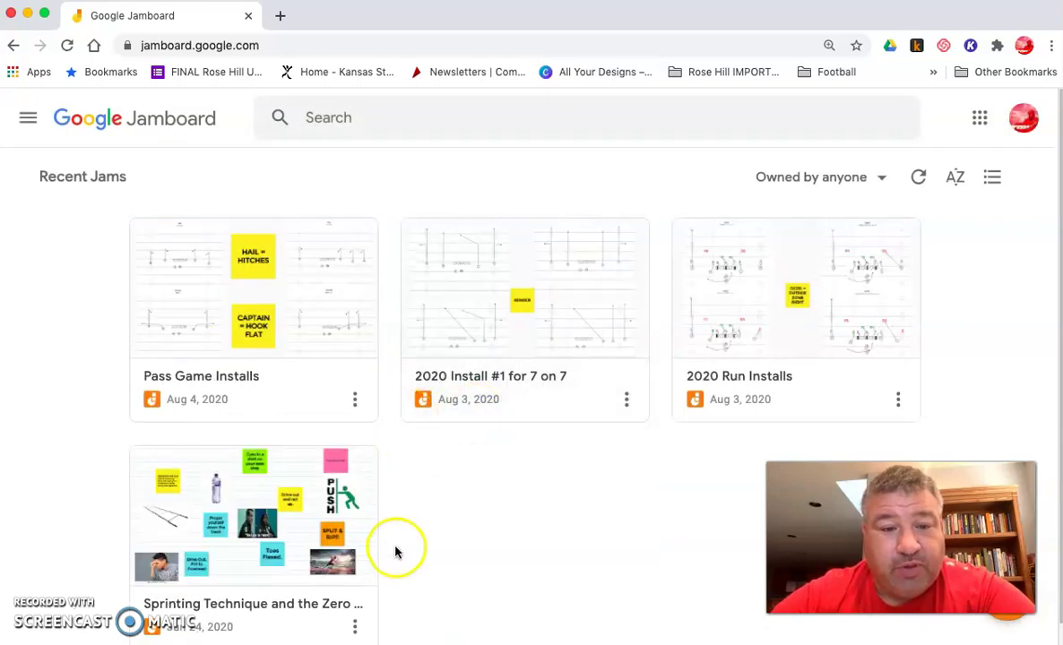
Open the Sprinting Technique and the Zero Step jam at frame 1 of 2
click(362, 509)
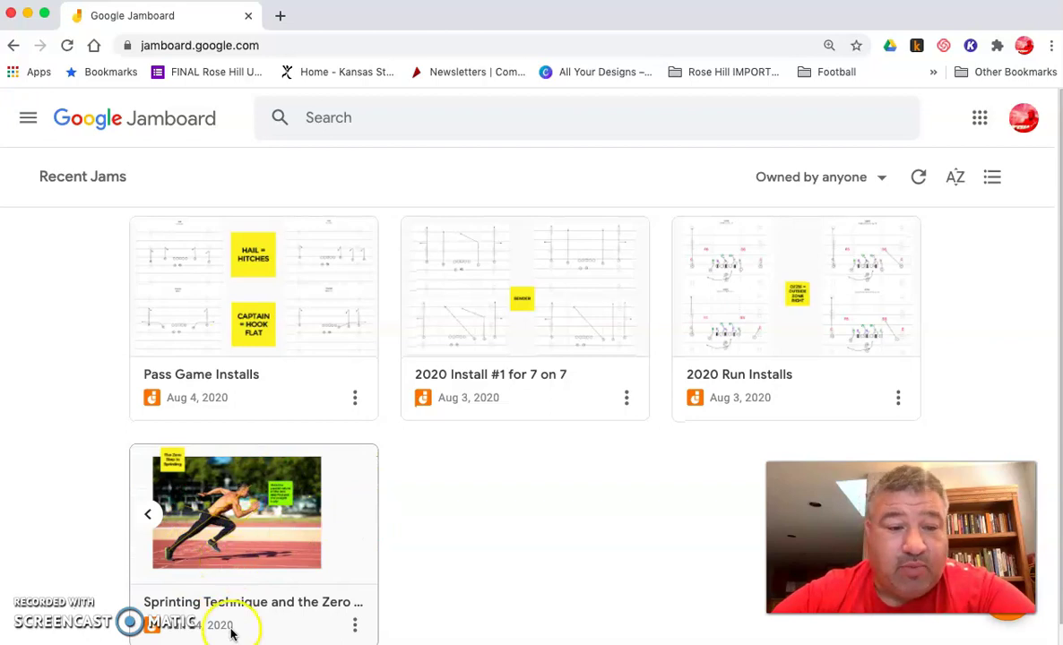
click(268, 536)
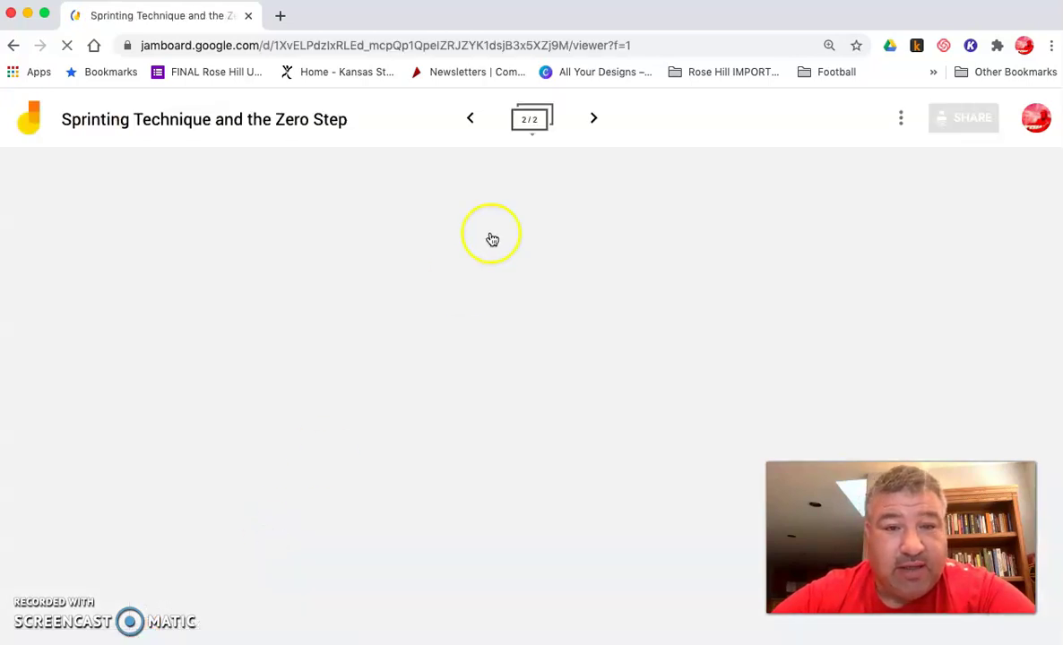
click(469, 120)
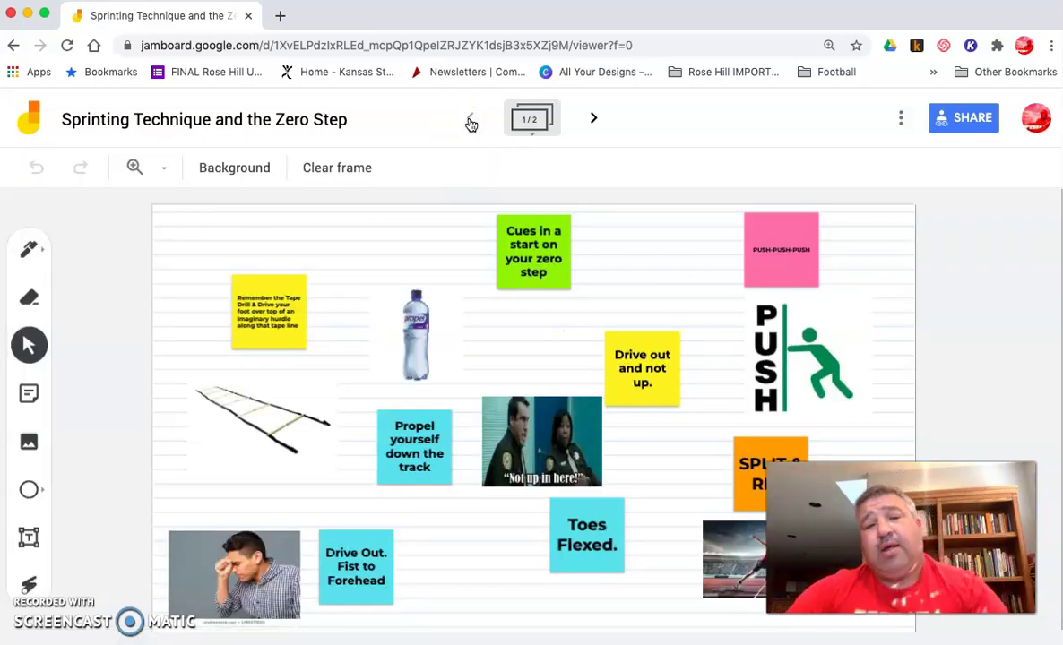
Select the yellow tape-drill sticky note, toggling between the zoom and select tools
click(143, 175)
click(142, 172)
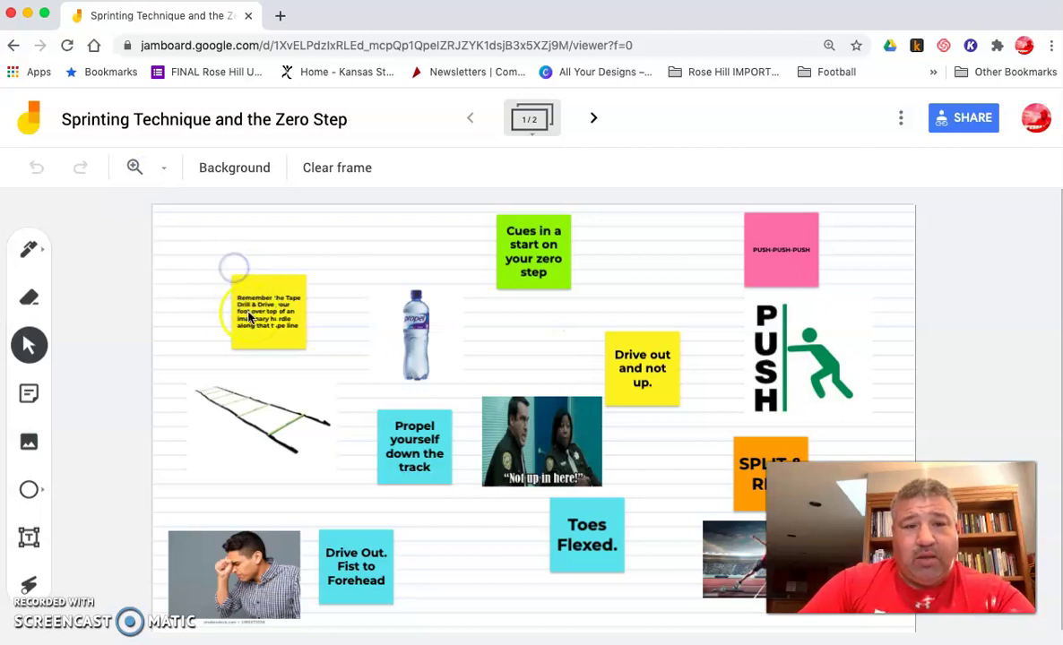
click(249, 318)
click(131, 168)
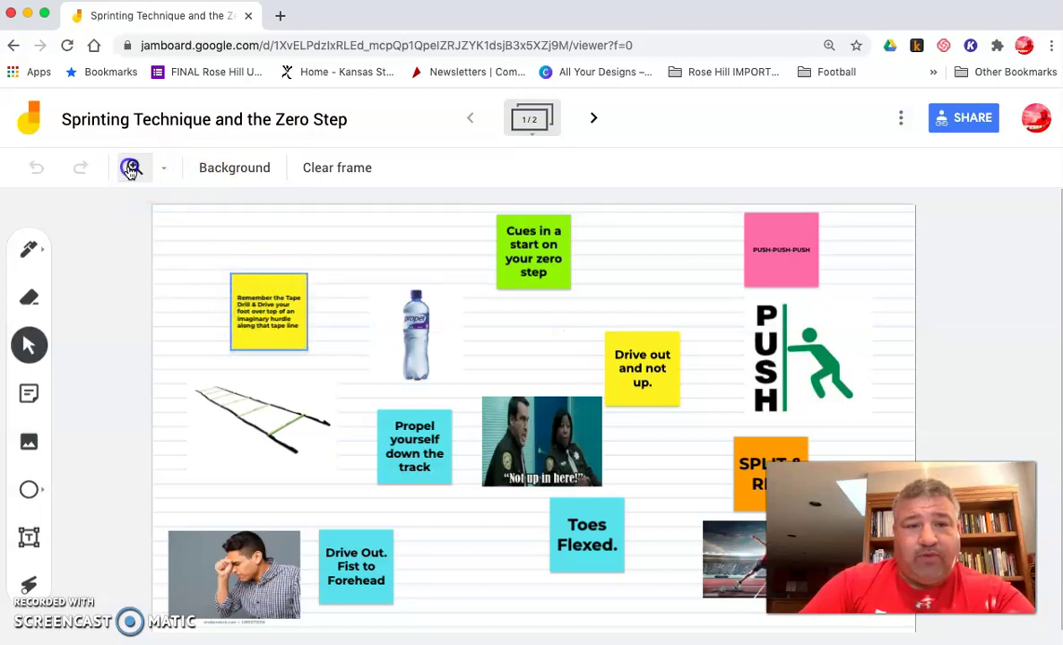
Zoom the board to 100%, then further in on the yellow sticky note
click(168, 171)
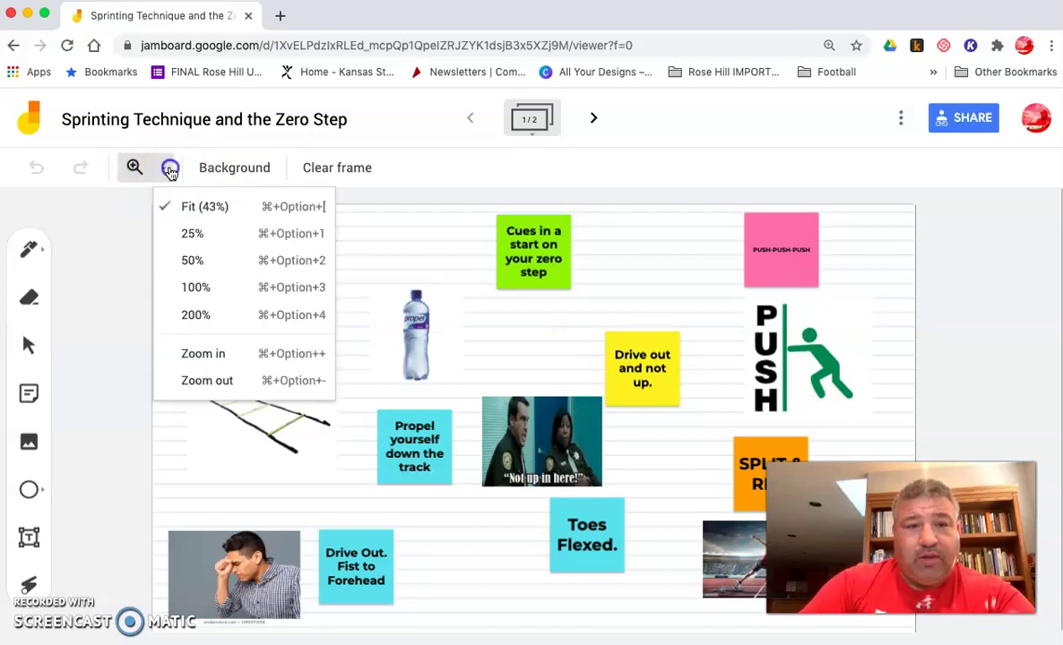
click(192, 289)
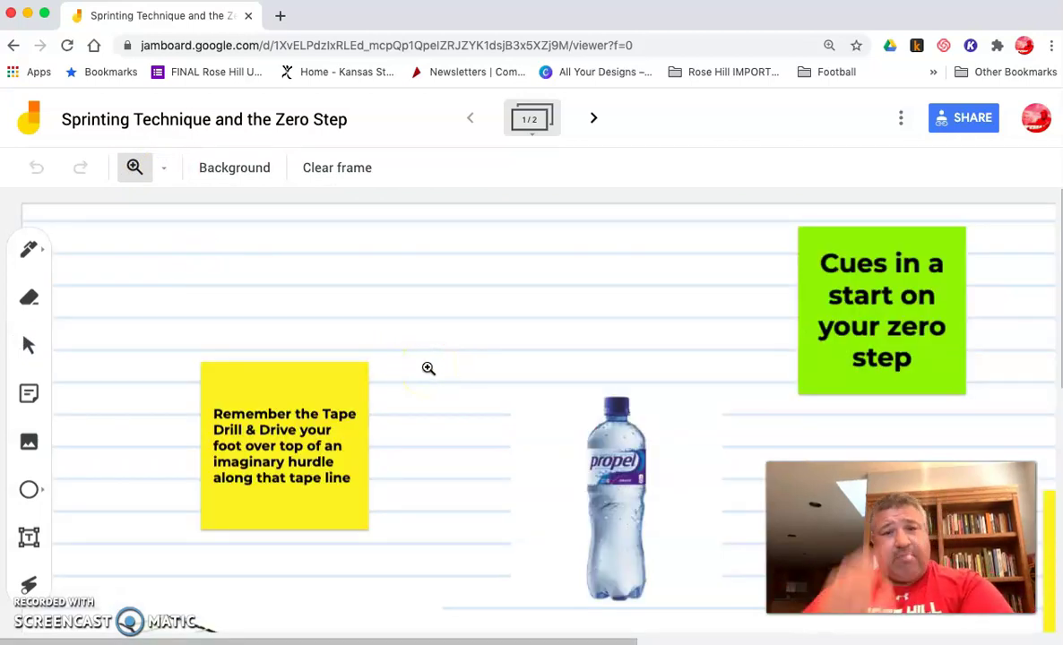
click(505, 379)
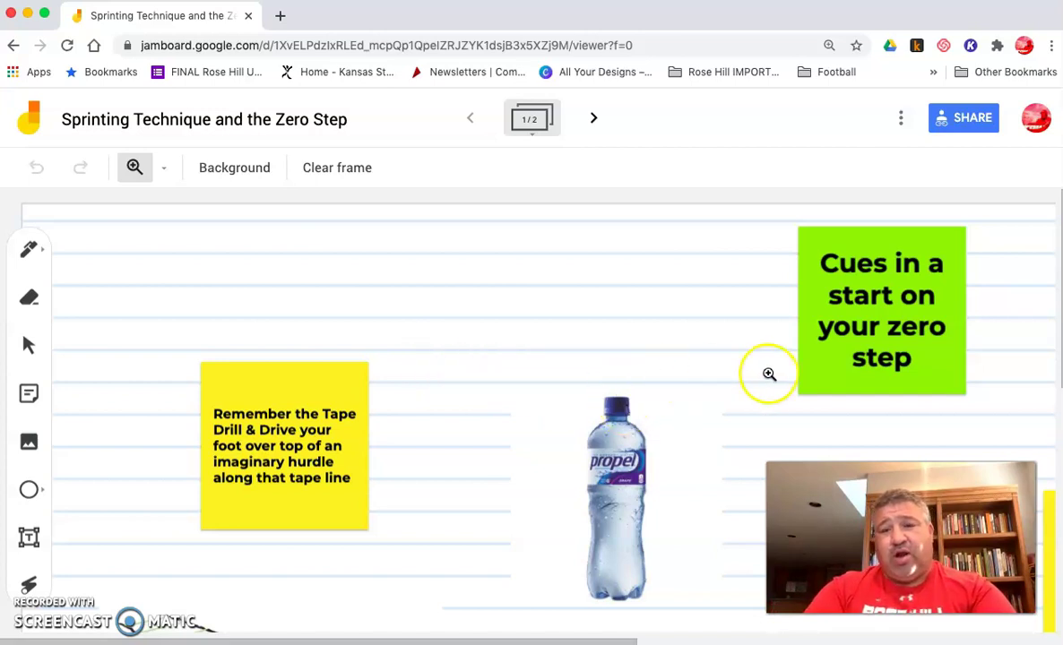
click(548, 378)
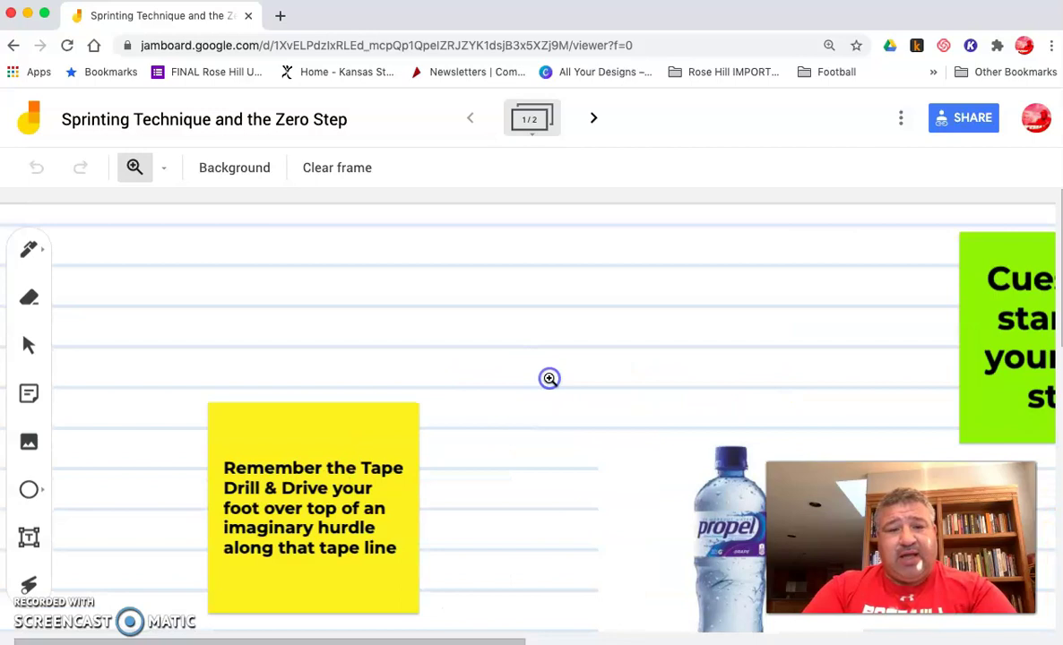
click(358, 498)
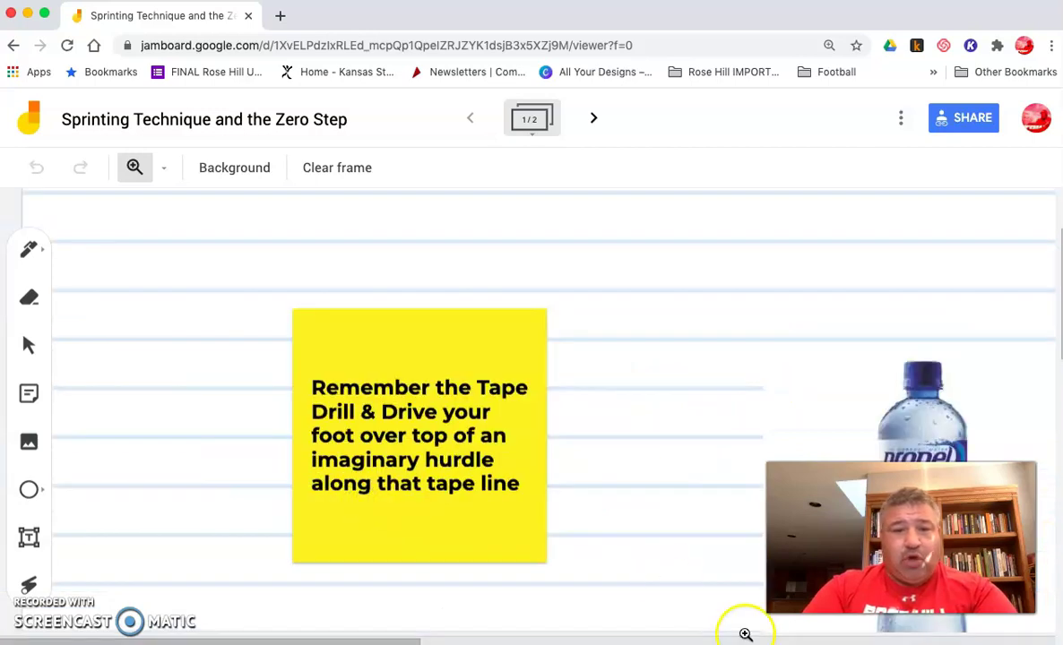
click(488, 496)
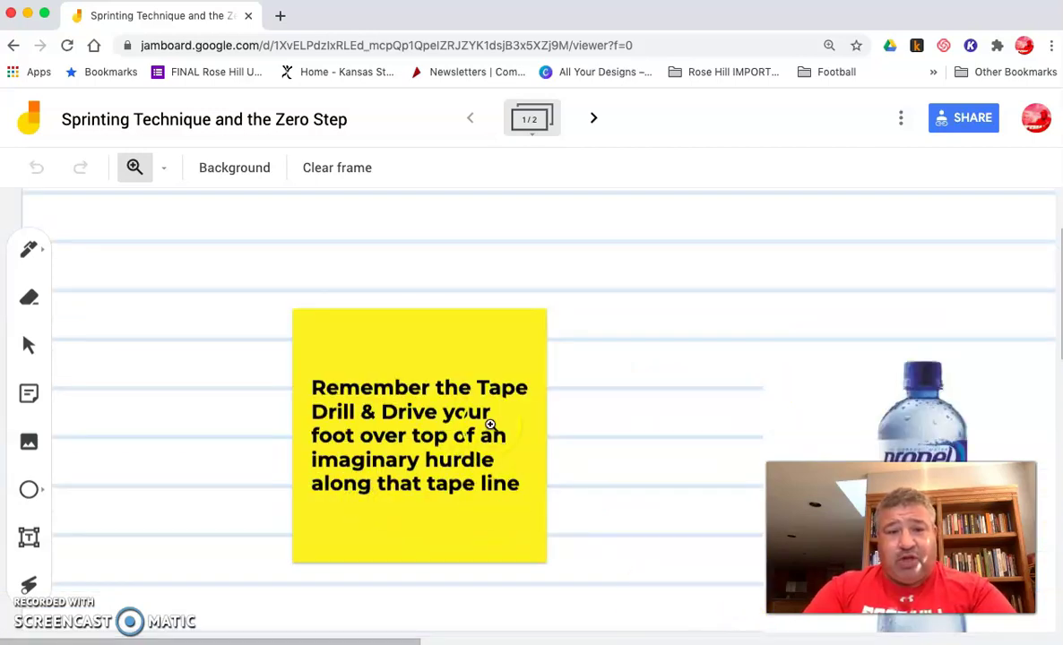
click(28, 346)
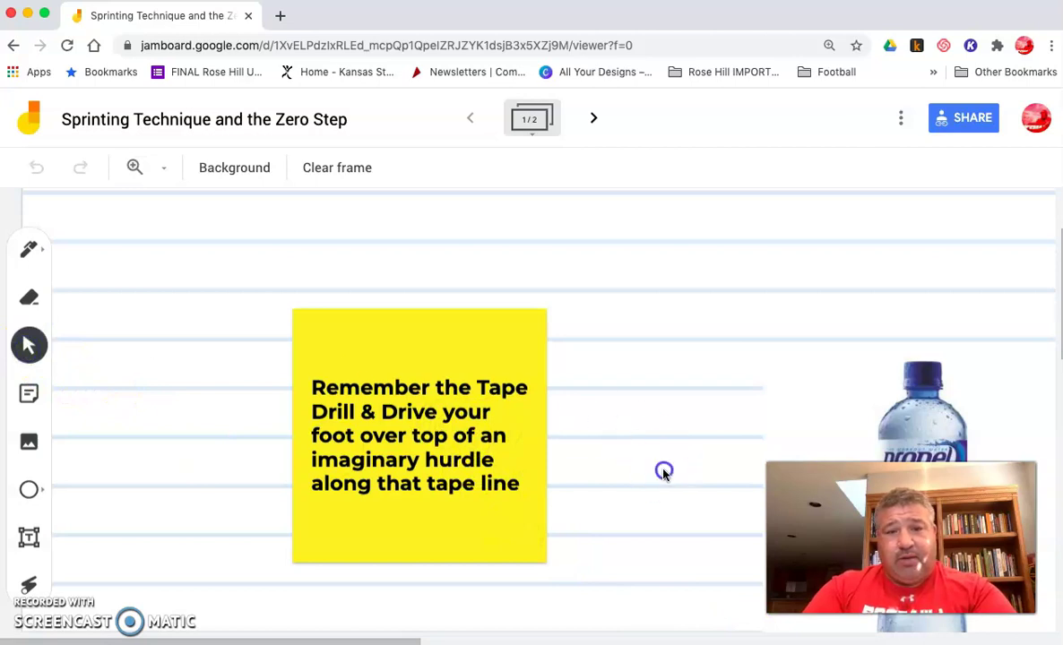
Pan around the zoomed board and select the Propel water bottle image
scroll(631, 333, right, 10)
scroll(631, 333, up, 2)
scroll(631, 333, right, 6)
scroll(631, 337, down, 2)
scroll(631, 336, left, 10)
scroll(631, 336, down, 4)
scroll(630, 336, left, 2)
scroll(630, 337, right, 1)
click(423, 327)
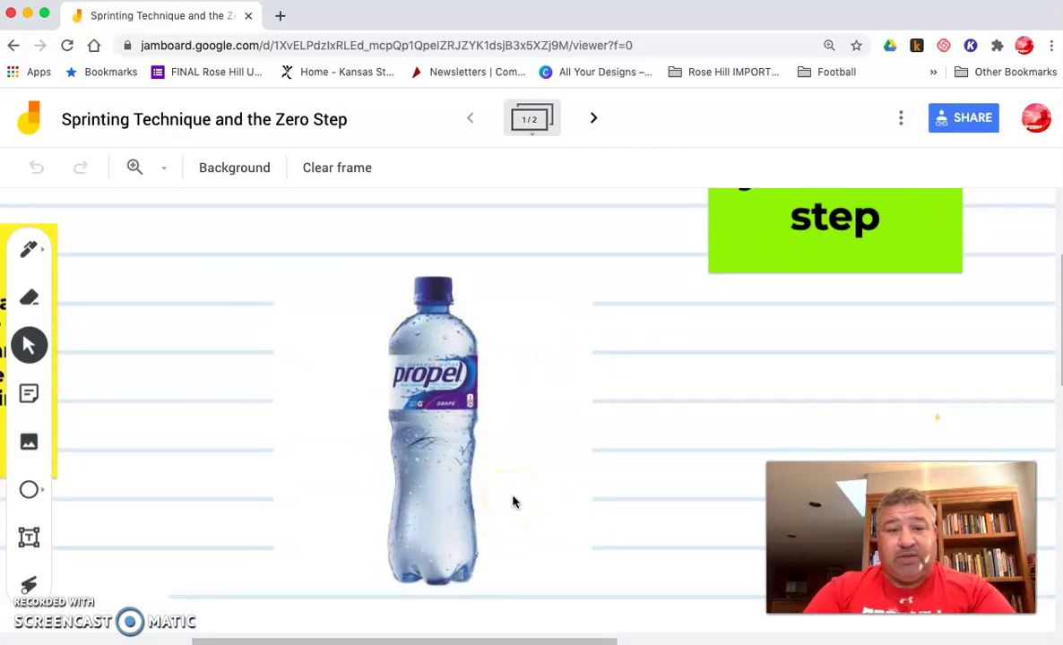
Pan across the rest of the board, then reopen the Sprinting jam at fit view
scroll(513, 502, down, 7)
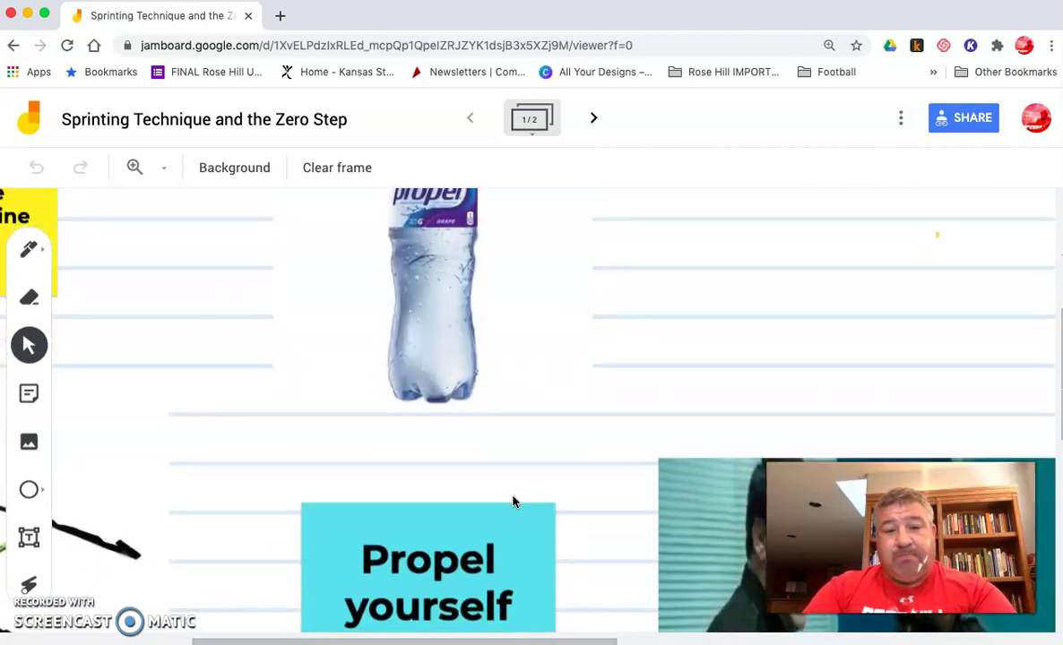
scroll(513, 502, up, 1)
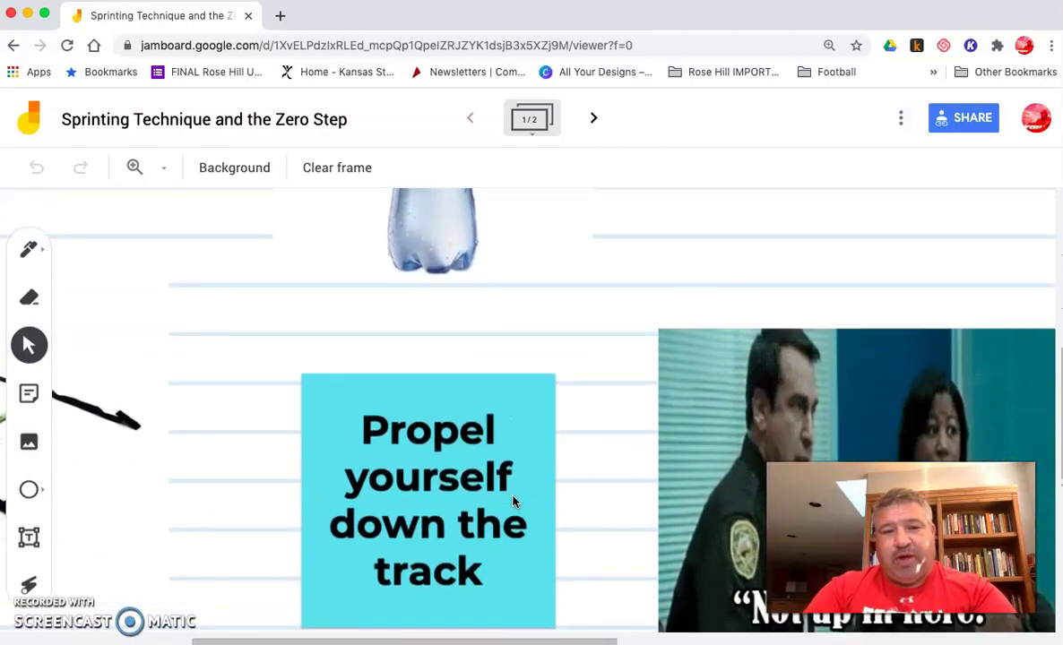
scroll(513, 502, right, 4)
scroll(512, 501, right, 10)
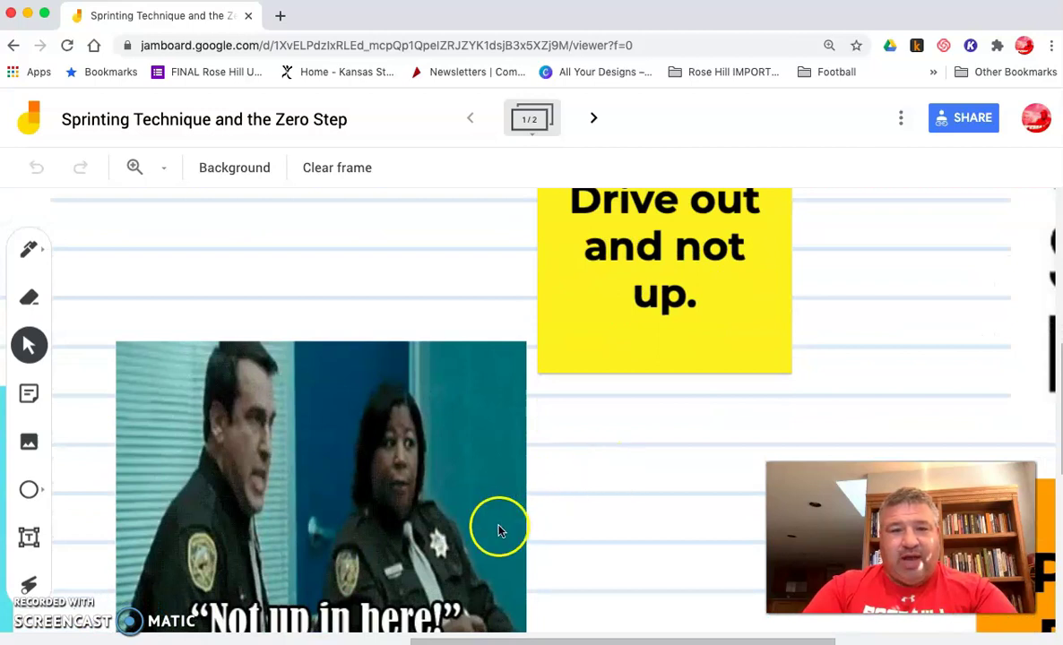
scroll(493, 493, down, 2)
scroll(491, 484, right, 10)
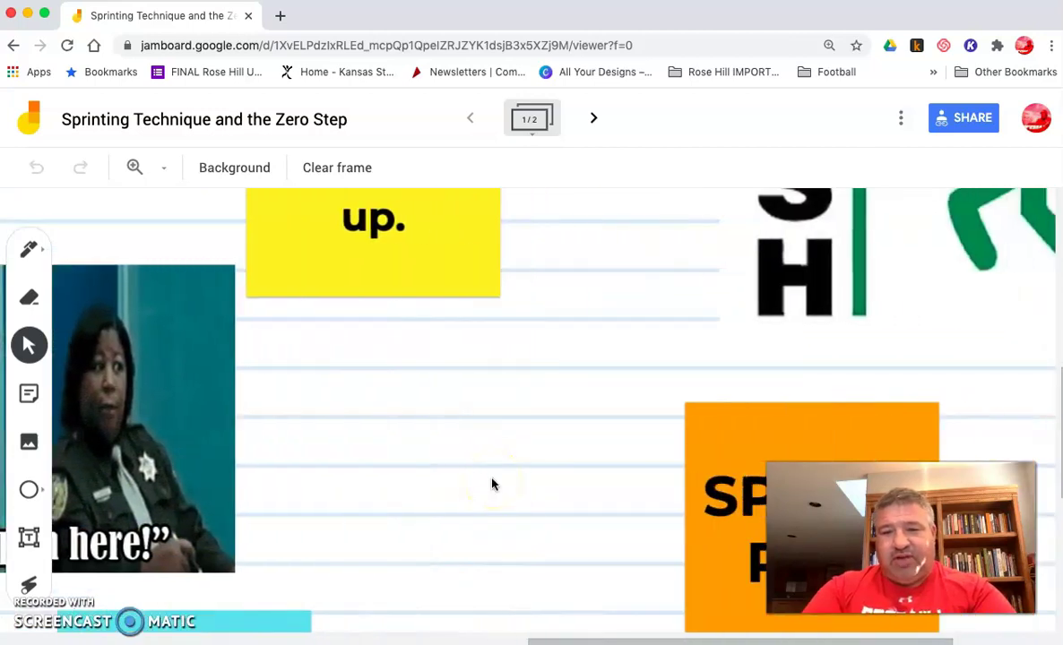
scroll(491, 484, up, 12)
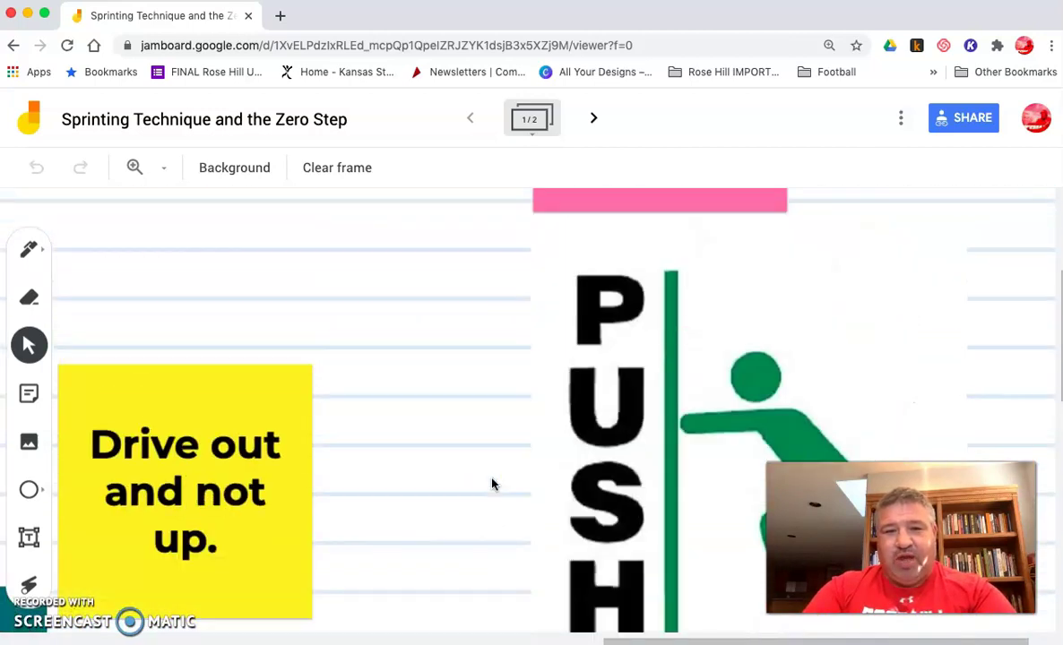
scroll(492, 484, up, 1)
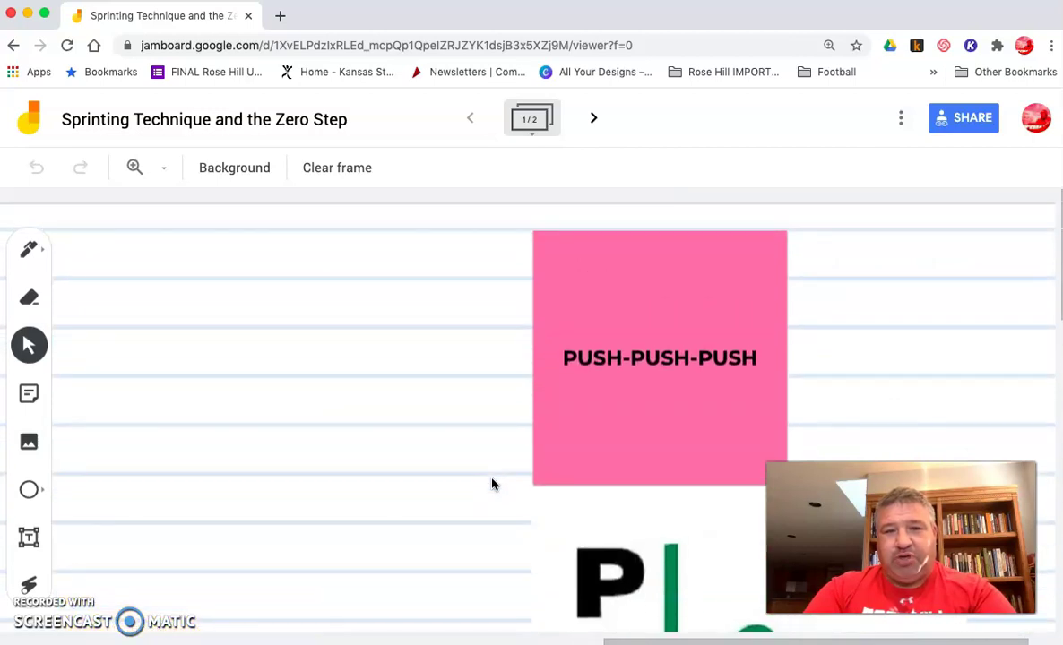
scroll(491, 484, left, 10)
scroll(491, 484, down, 6)
scroll(491, 484, left, 3)
scroll(491, 484, left, 6)
scroll(491, 484, down, 6)
scroll(491, 484, left, 2)
scroll(491, 484, up, 1)
scroll(491, 484, left, 10)
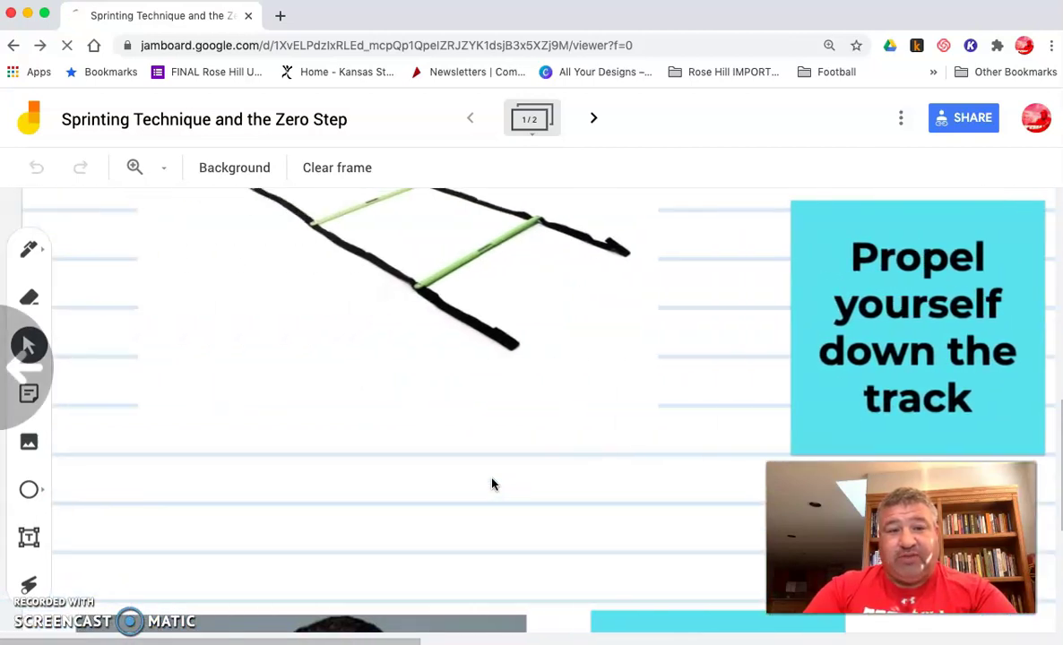
click(345, 553)
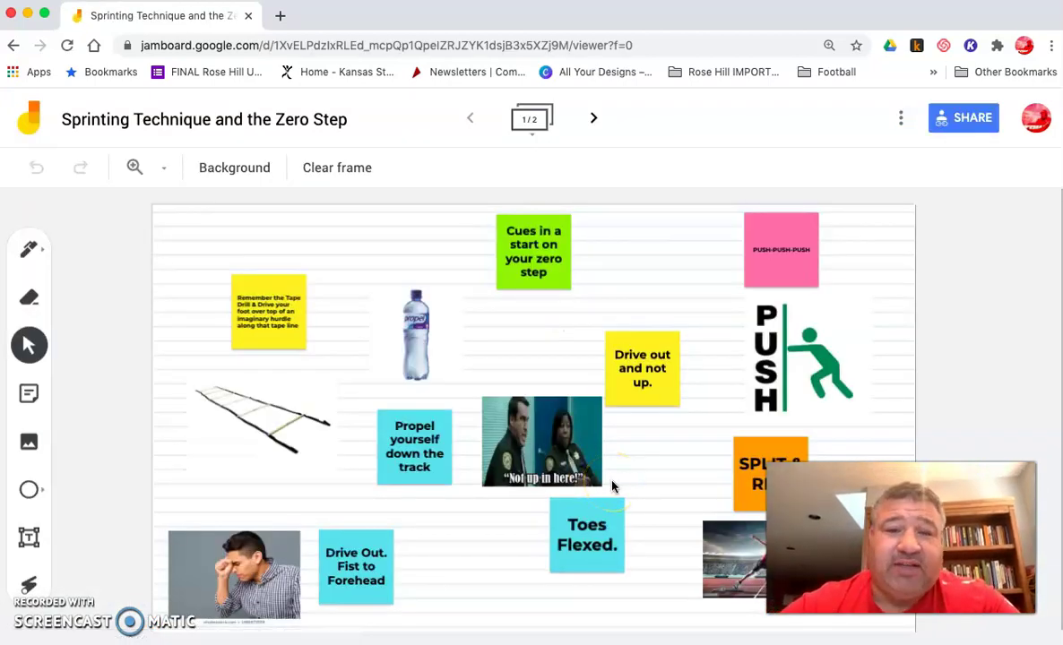
Zoom in on the man photo and the 'Drive Out. Fist to Forehead' note, then pan around the cue notes
click(561, 551)
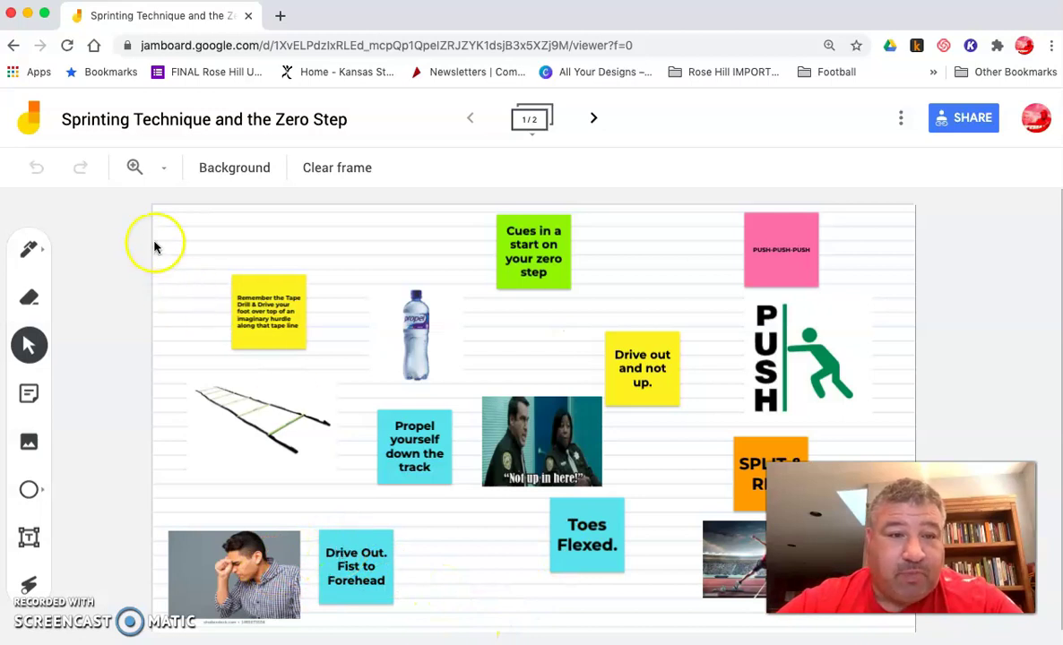
click(135, 168)
click(261, 568)
click(205, 554)
click(231, 524)
scroll(714, 381, up, 10)
scroll(714, 380, left, 3)
scroll(577, 371, up, 5)
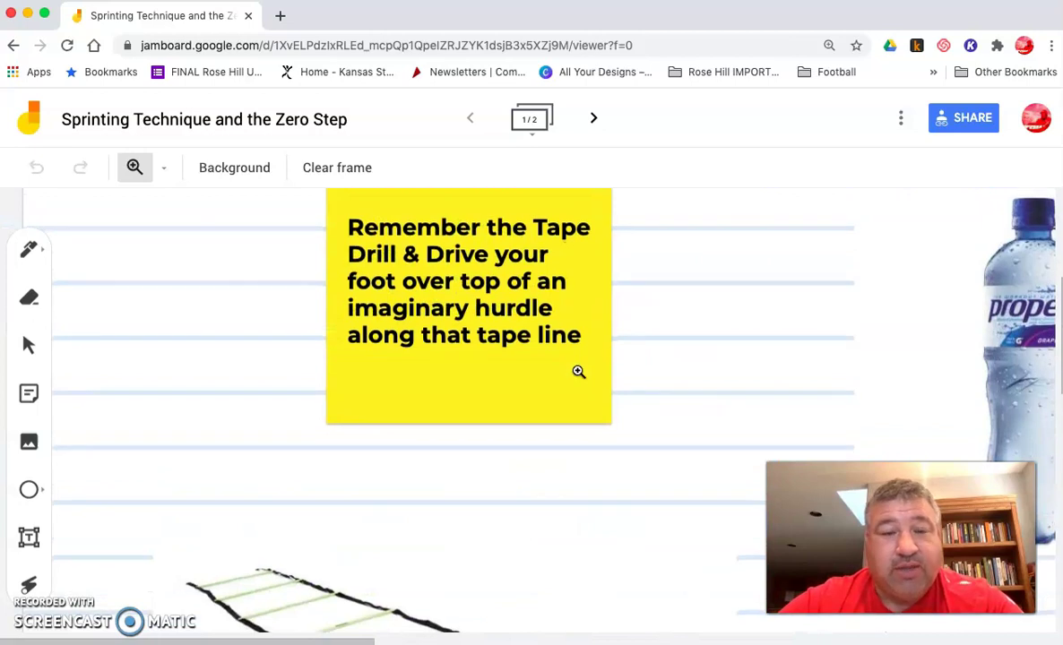
scroll(579, 371, down, 5)
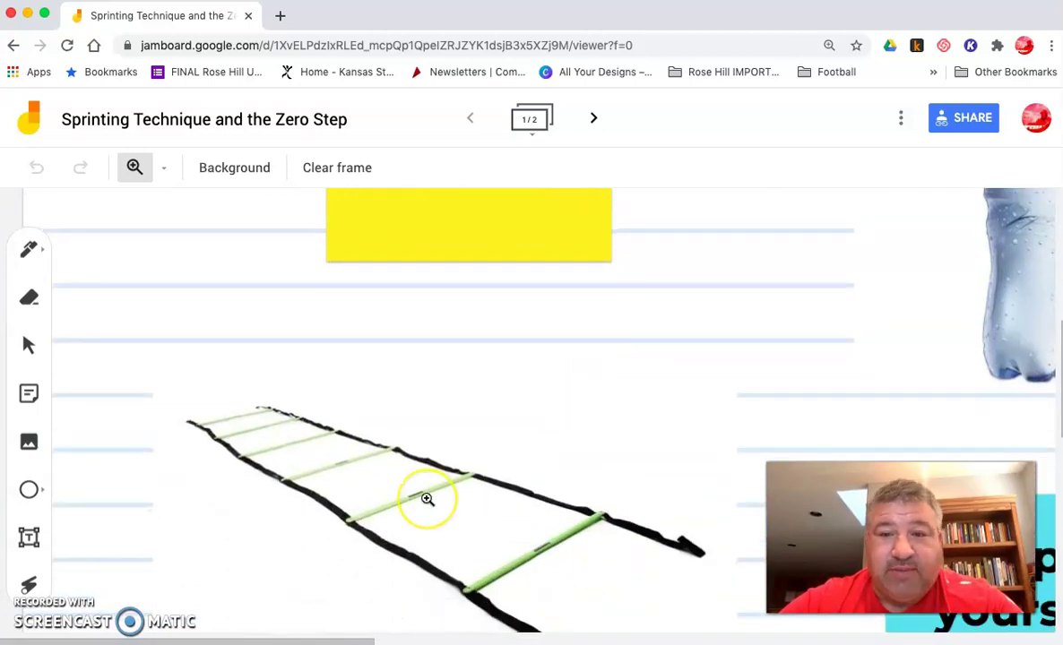
scroll(427, 498, right, 10)
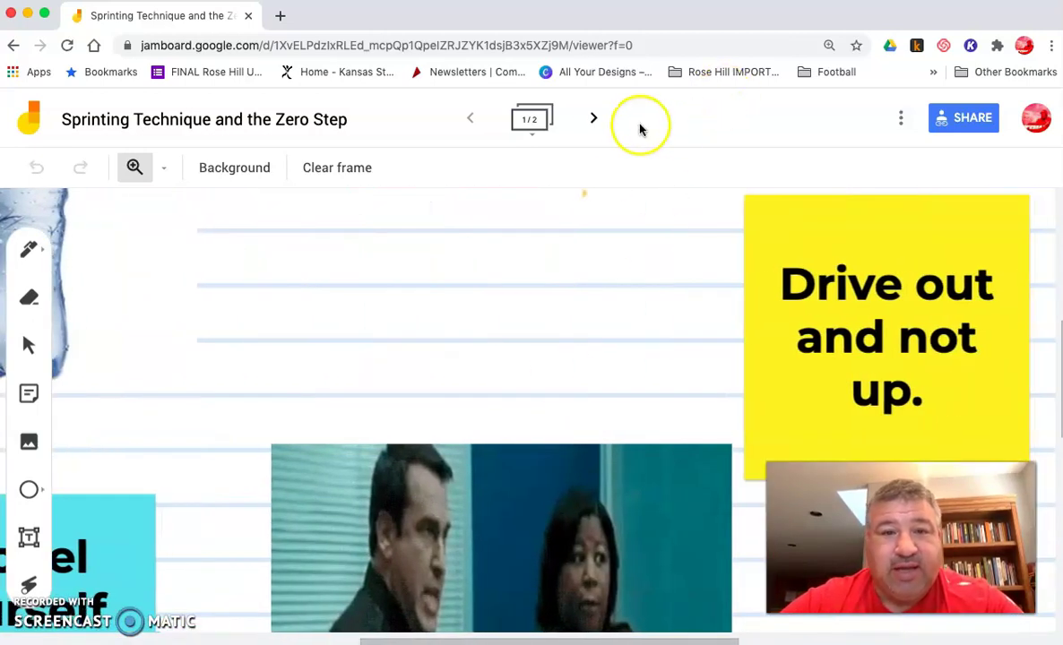
Move to the second frame and zoom in on the annotated sprinter image
click(594, 119)
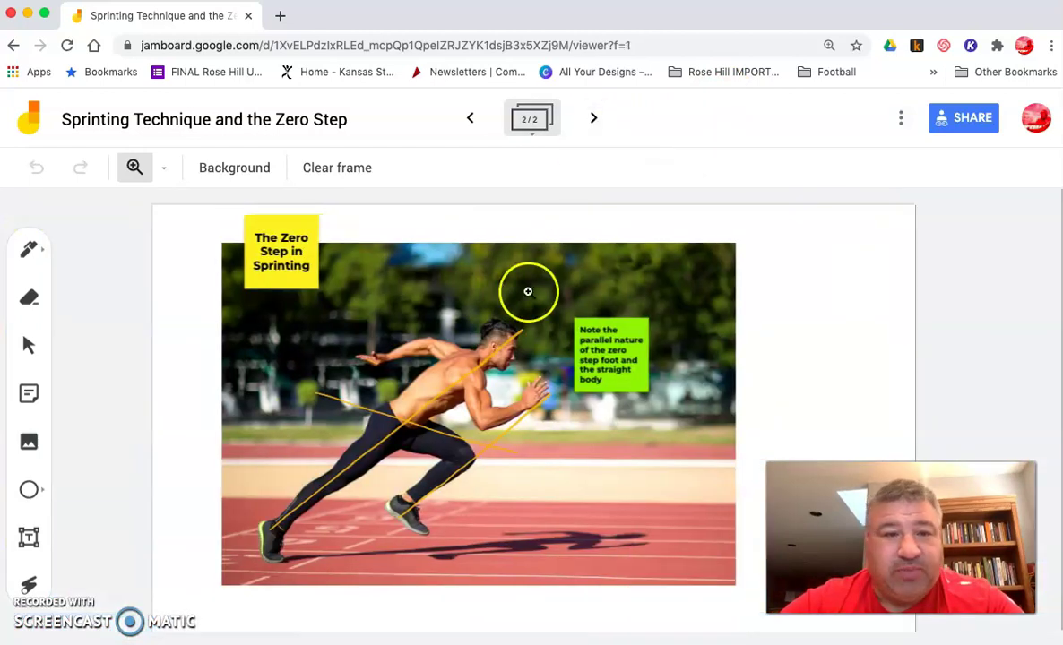
scroll(465, 381, up, 3)
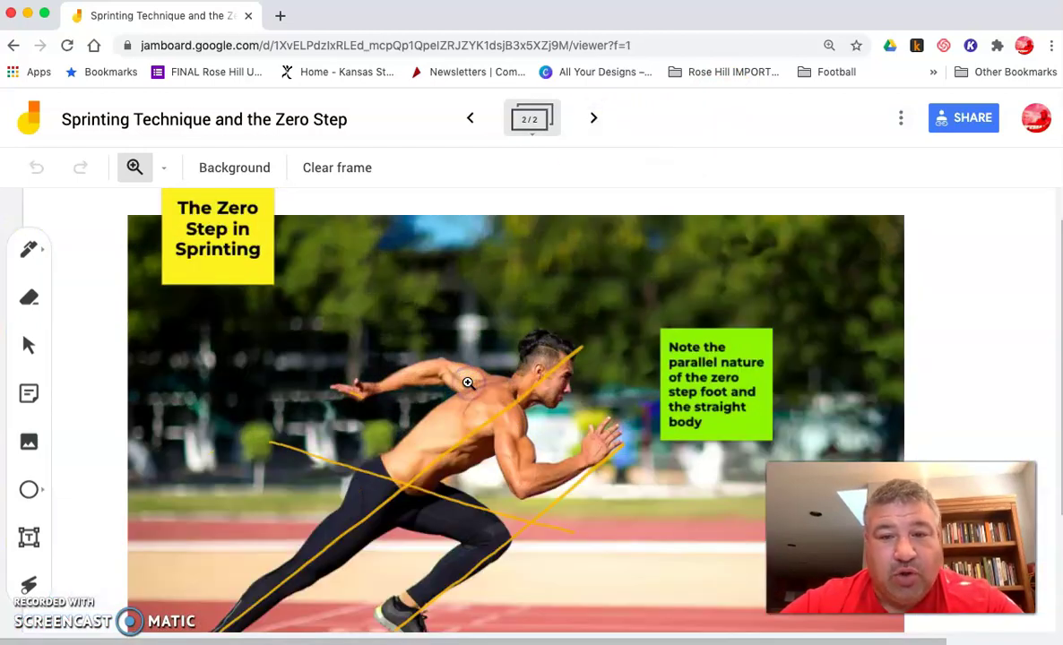
scroll(466, 382, down, 1)
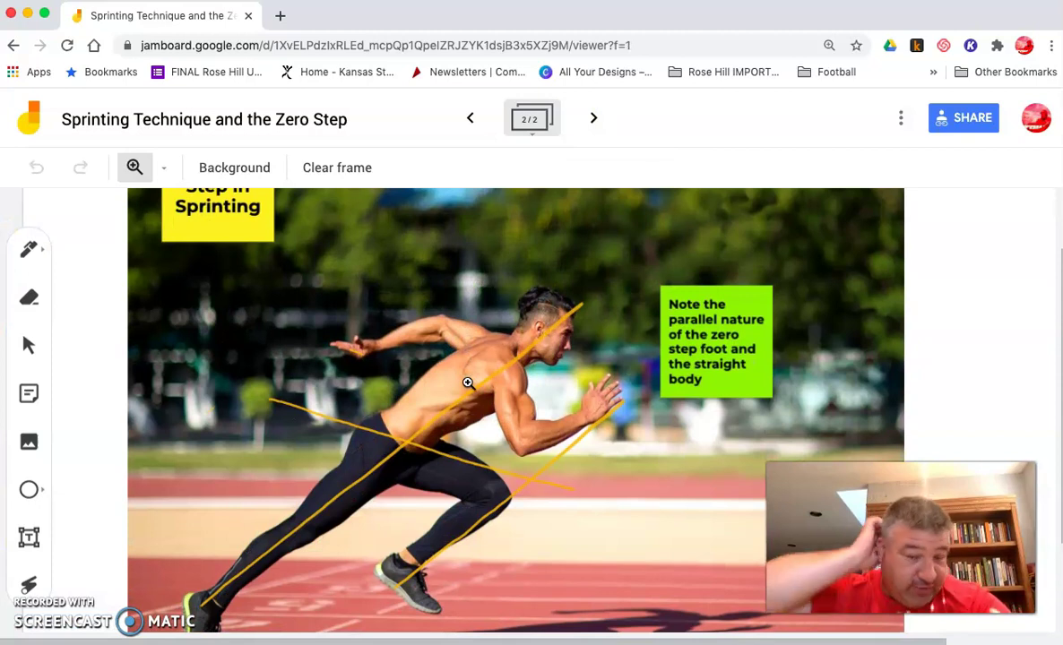
scroll(466, 383, up, 1)
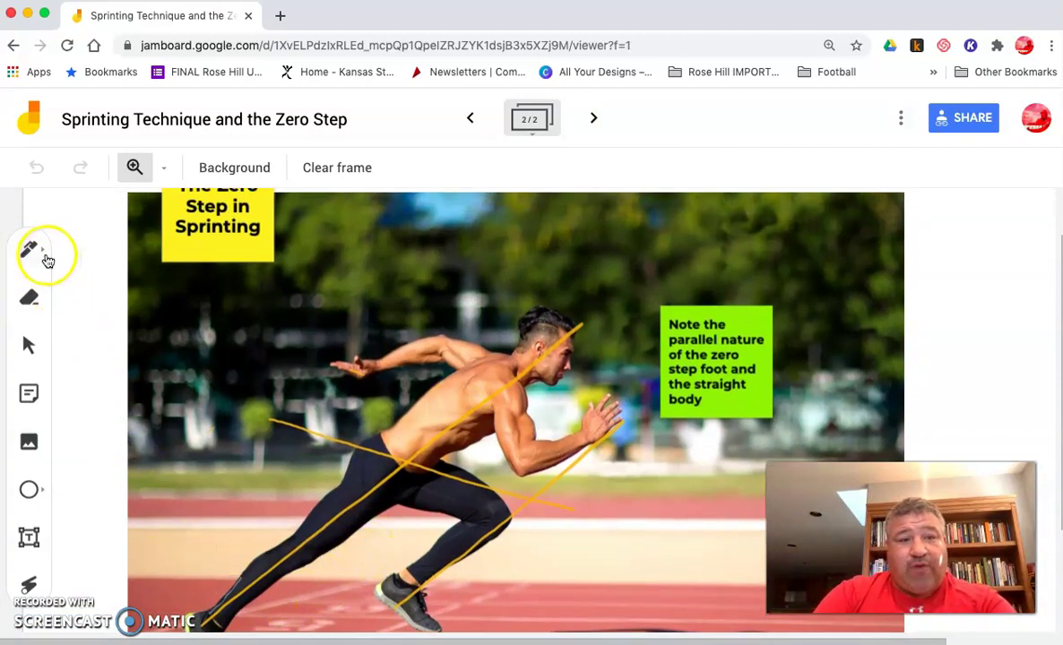
Pick the pen, go back to frame 1, and return to the Jamboard home page
click(29, 249)
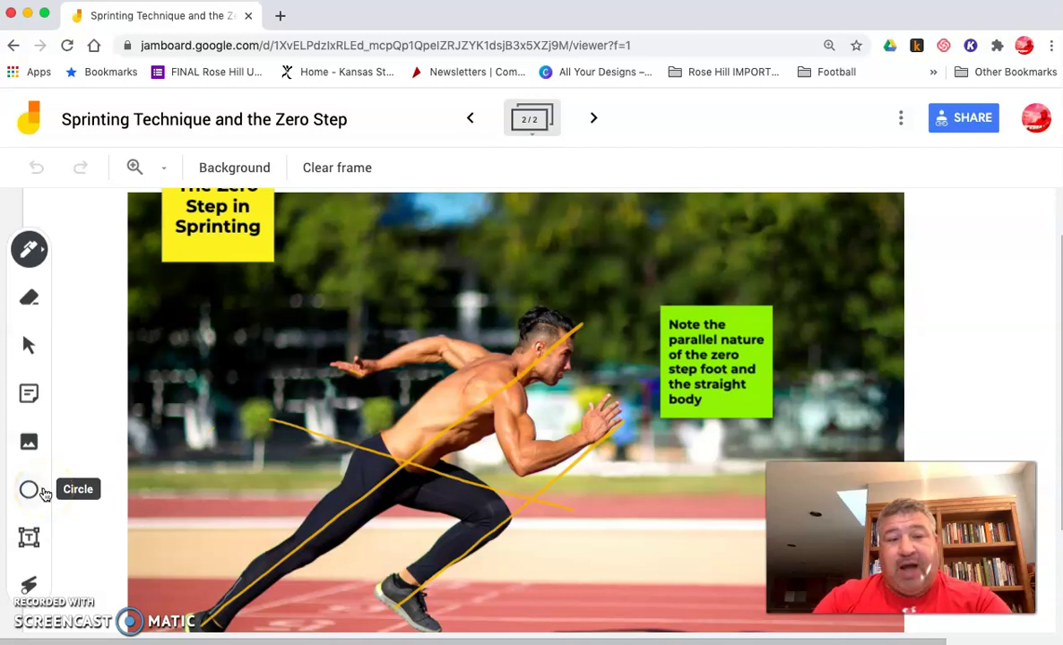
click(468, 122)
click(36, 121)
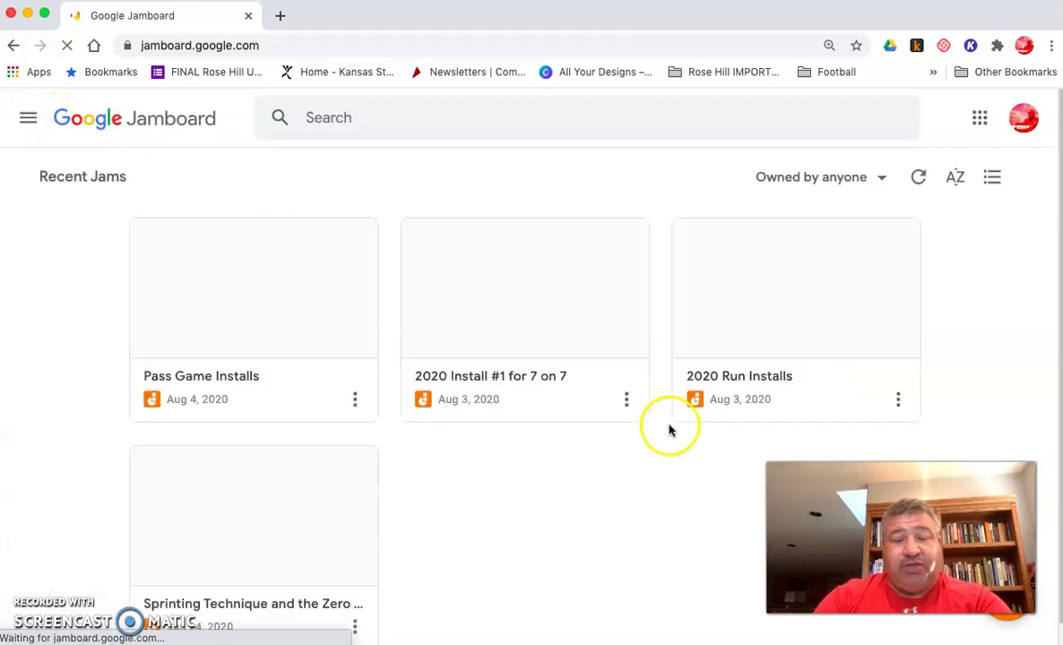
Open the 2020 Install #1 for 7 on 7 jam from Recent Jams
mouse_move(368, 352)
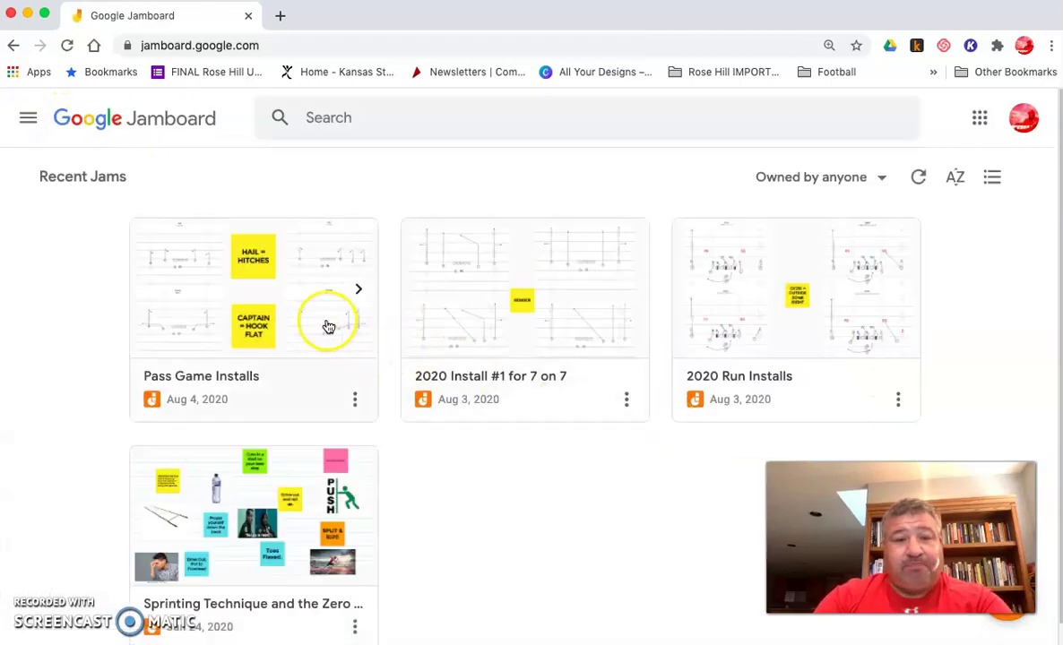
click(613, 313)
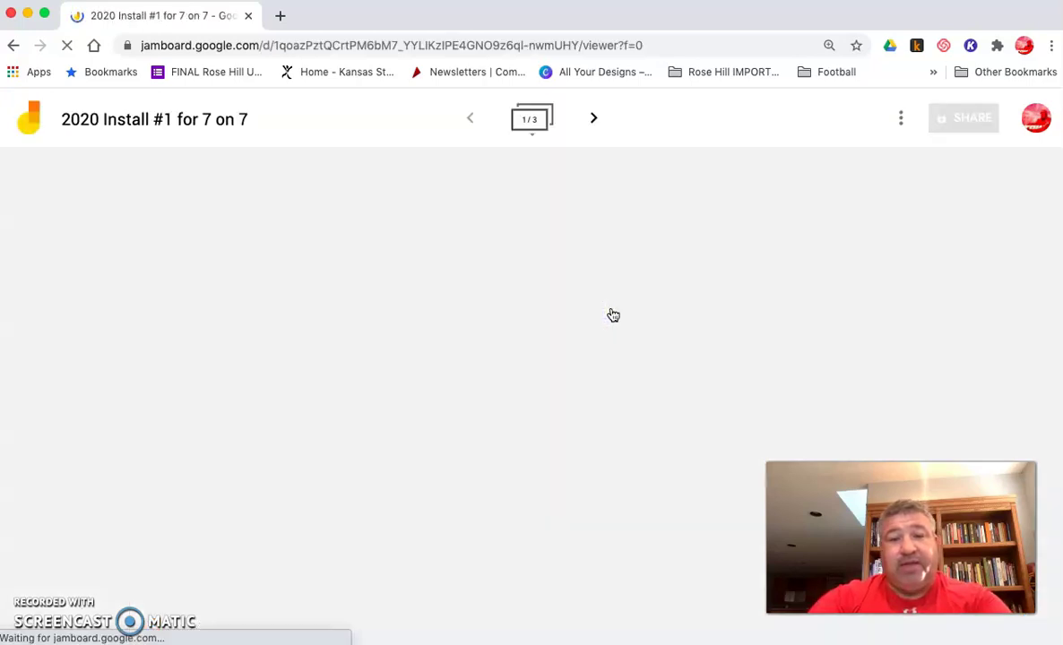
click(574, 410)
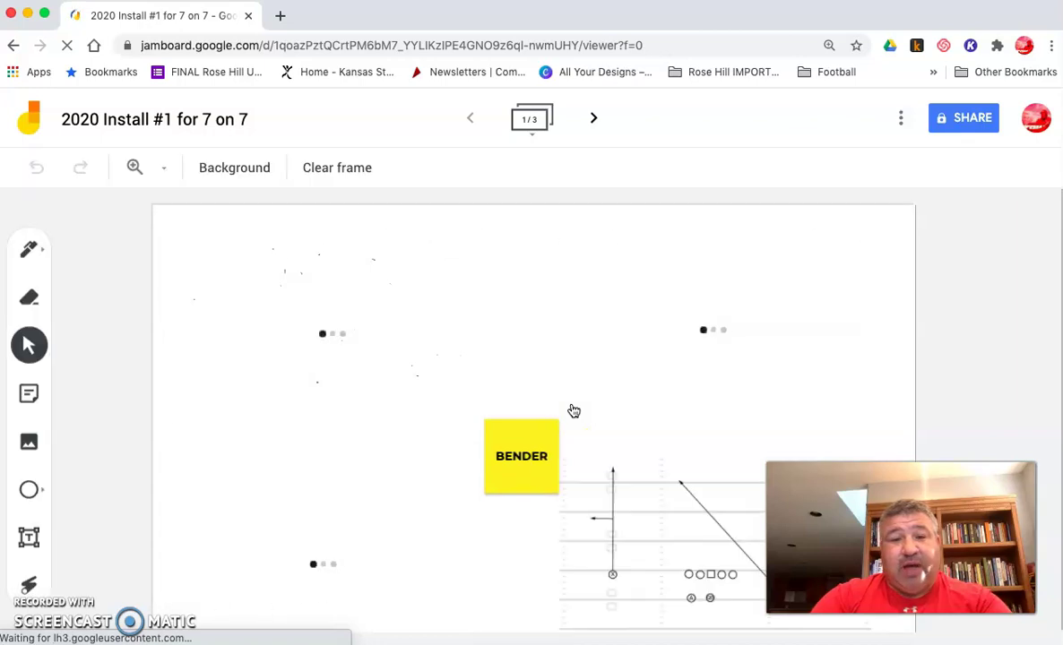
Zoom into the upper-left and left play diagrams and pan across the pass routes
click(135, 168)
click(311, 290)
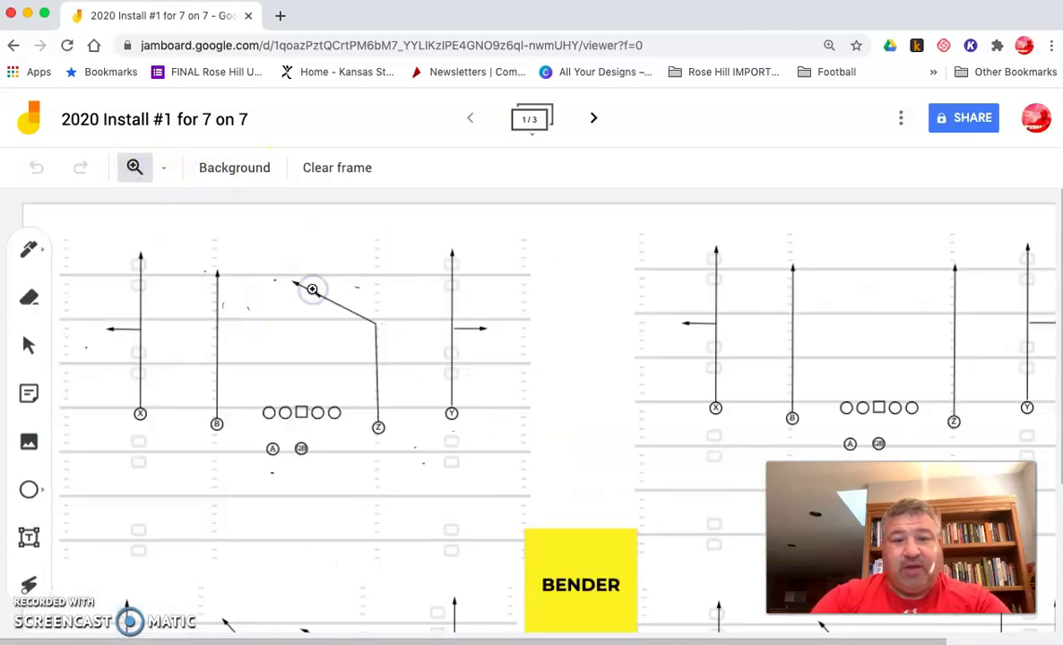
click(331, 363)
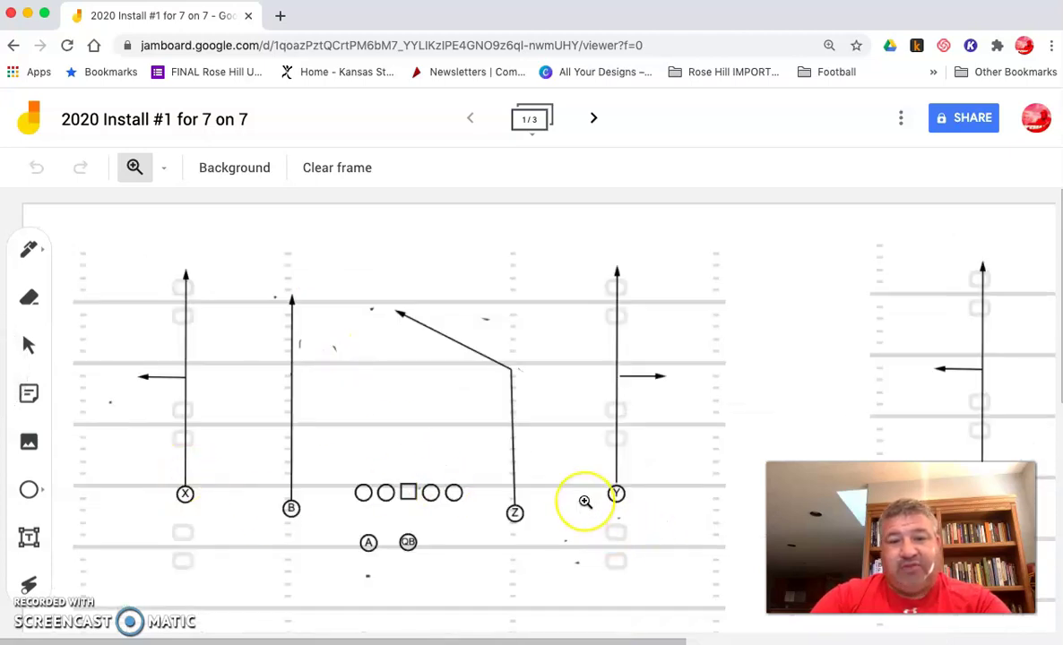
scroll(583, 500, right, 5)
scroll(585, 501, right, 4)
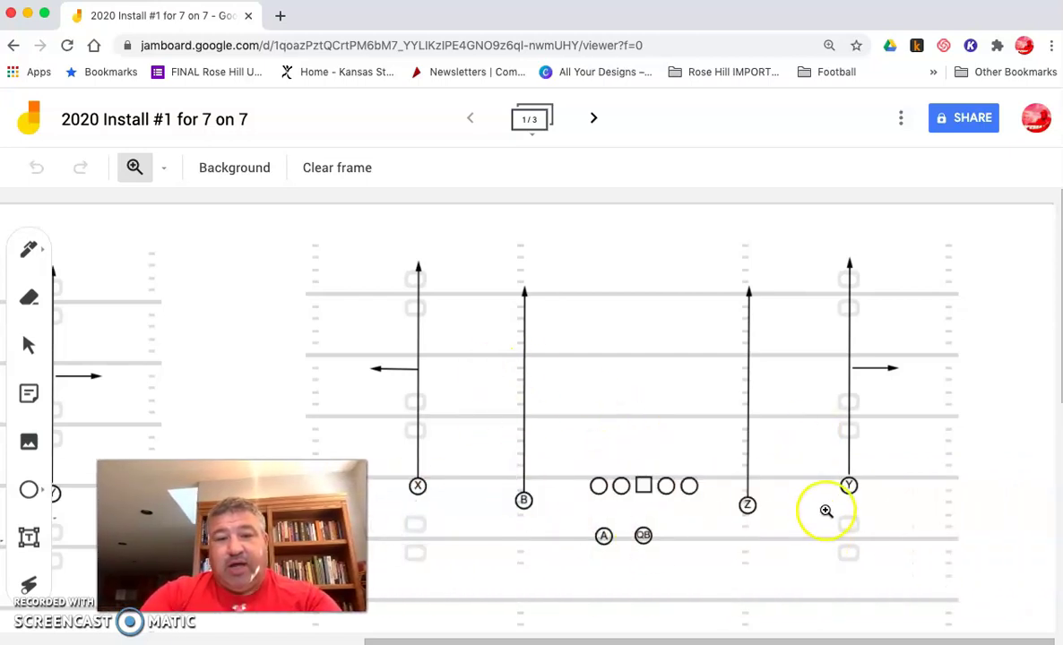
scroll(826, 510, left, 5)
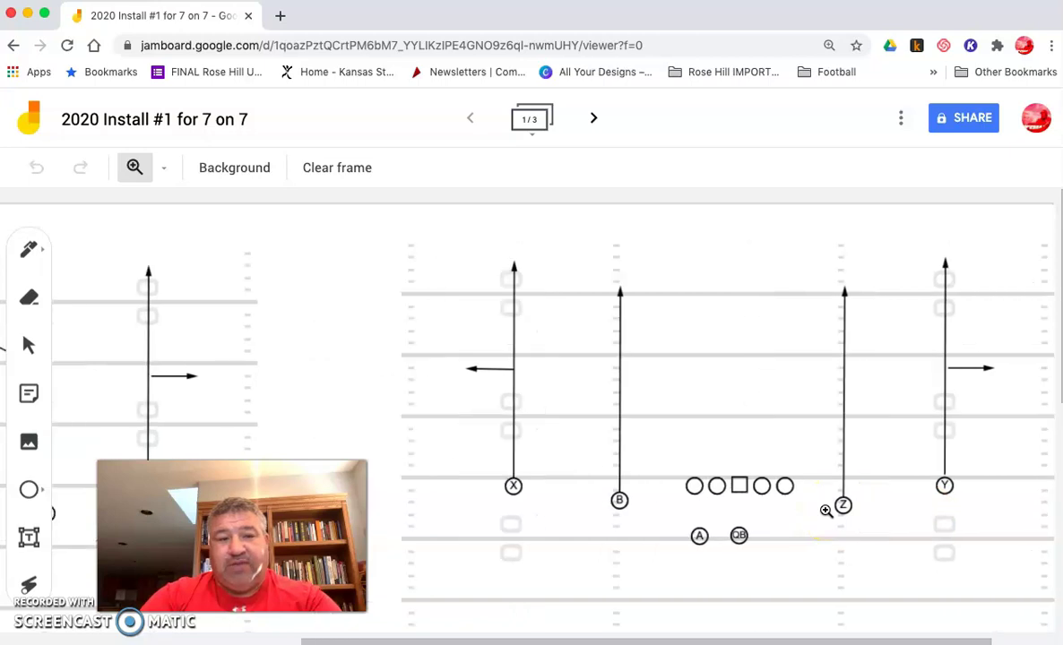
scroll(826, 510, left, 3)
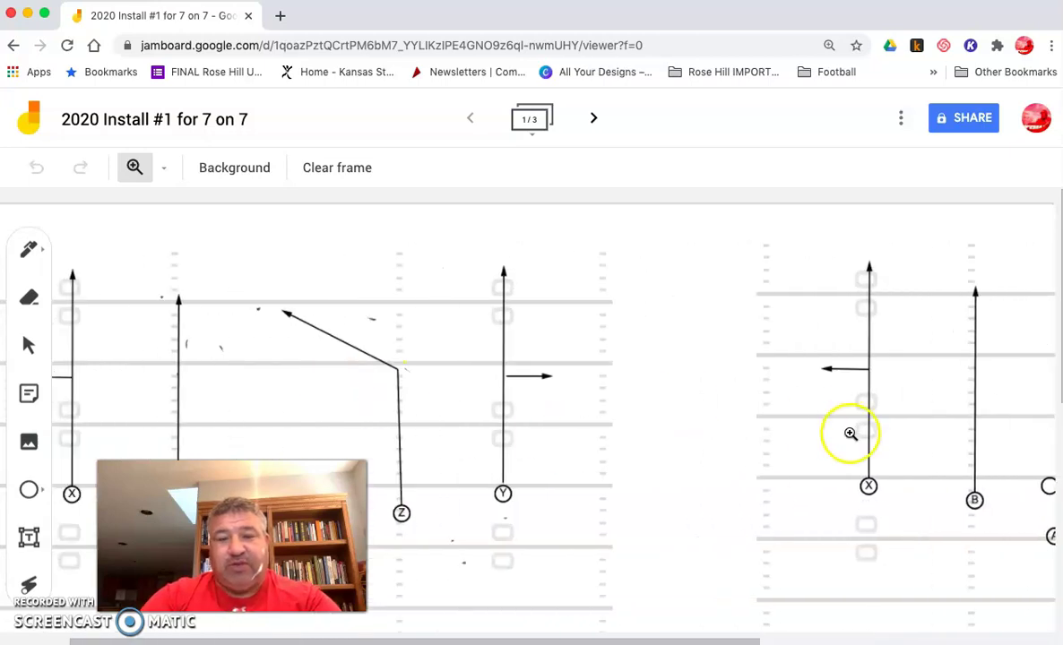
scroll(849, 434, right, 2)
scroll(850, 434, right, 1)
scroll(505, 457, left, 3)
scroll(507, 457, left, 1)
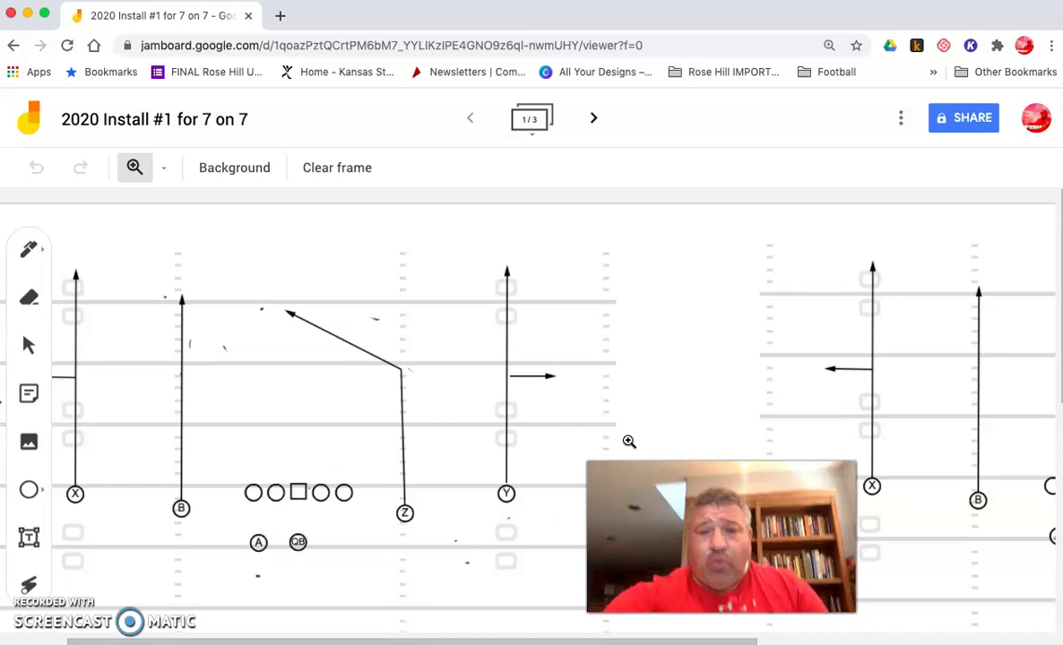
click(869, 201)
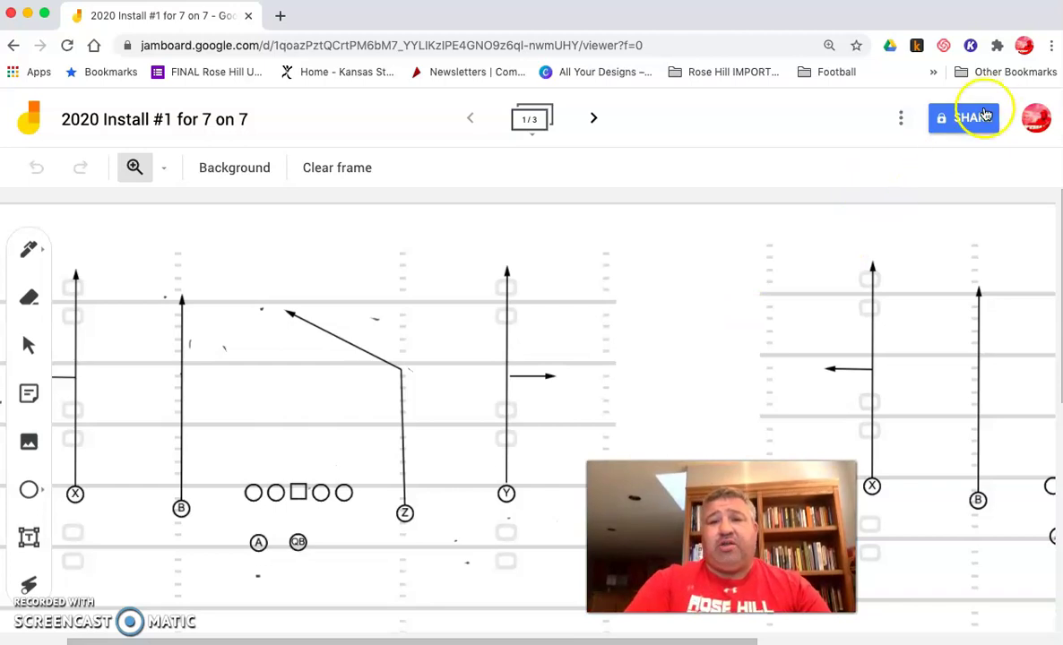